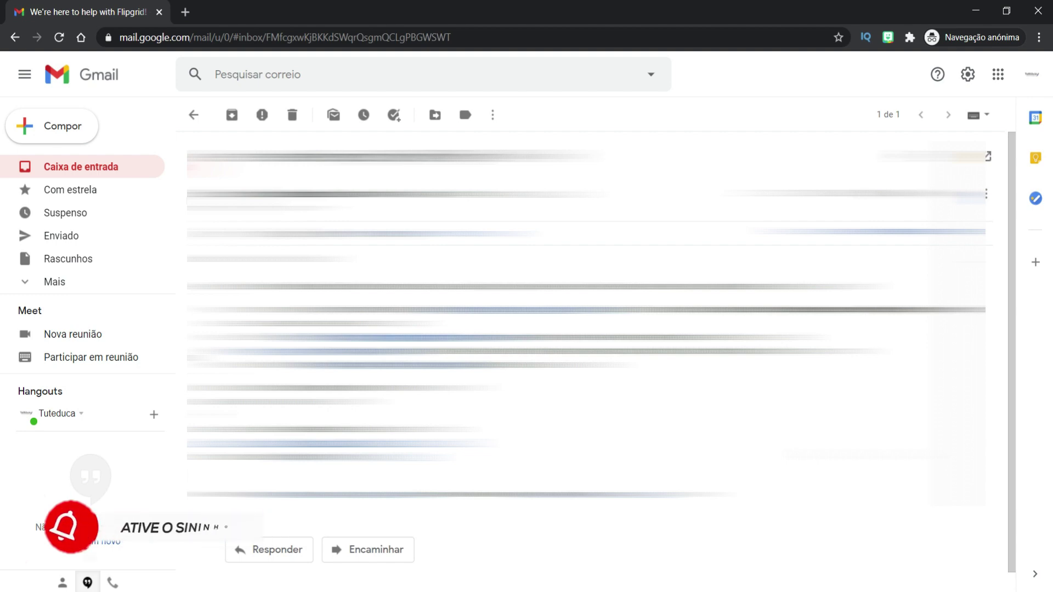
Launch Google Slides from the apps launcher and open the 'Teste Slides' presentation.
left_click(998, 75)
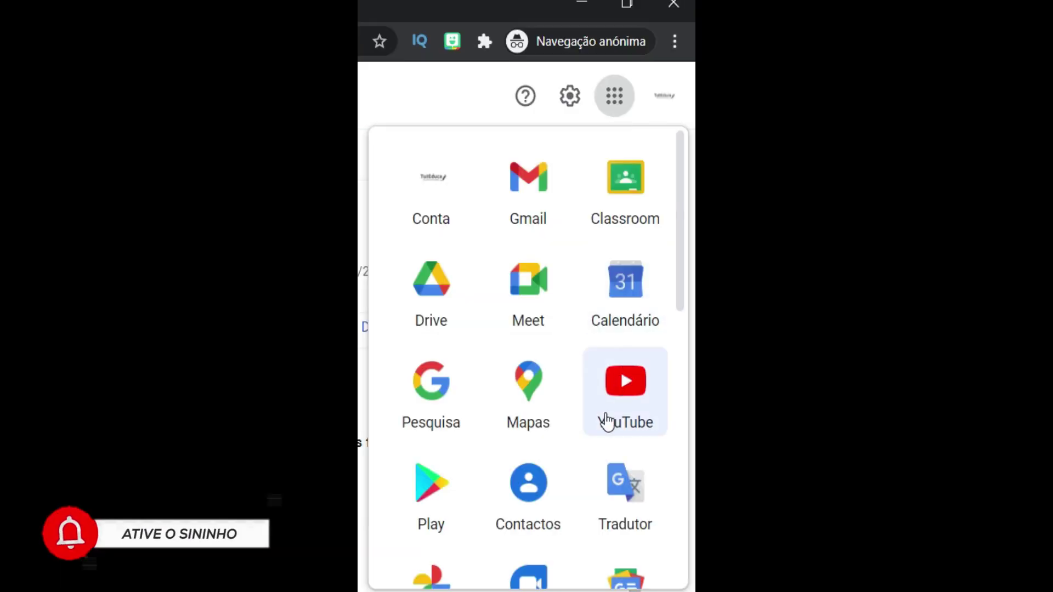
scroll(987, 299, "down", 3)
scroll(603, 422, "down", 2)
left_click(625, 404)
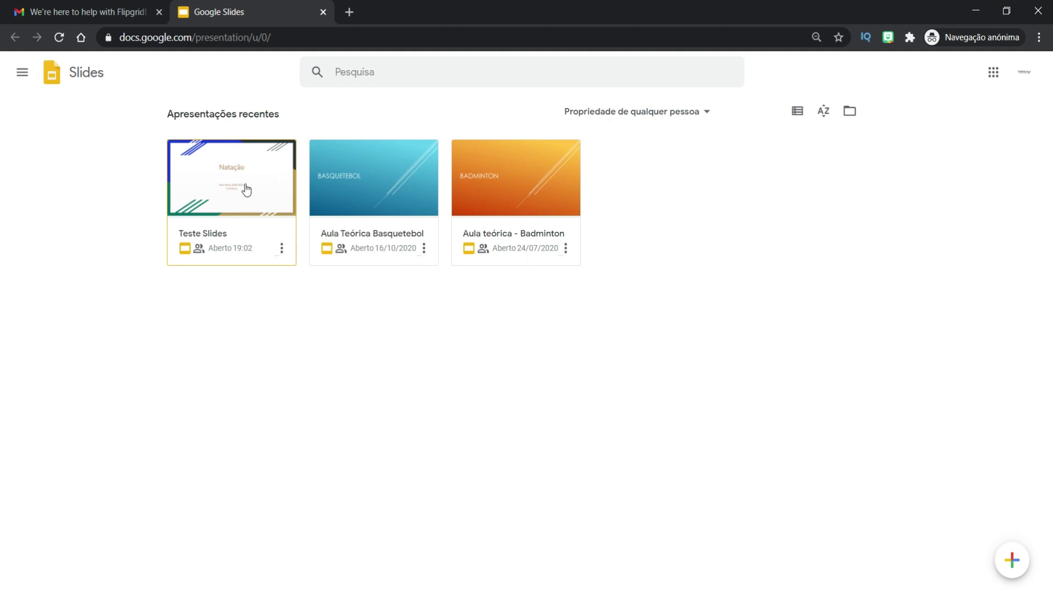
left_click(246, 190)
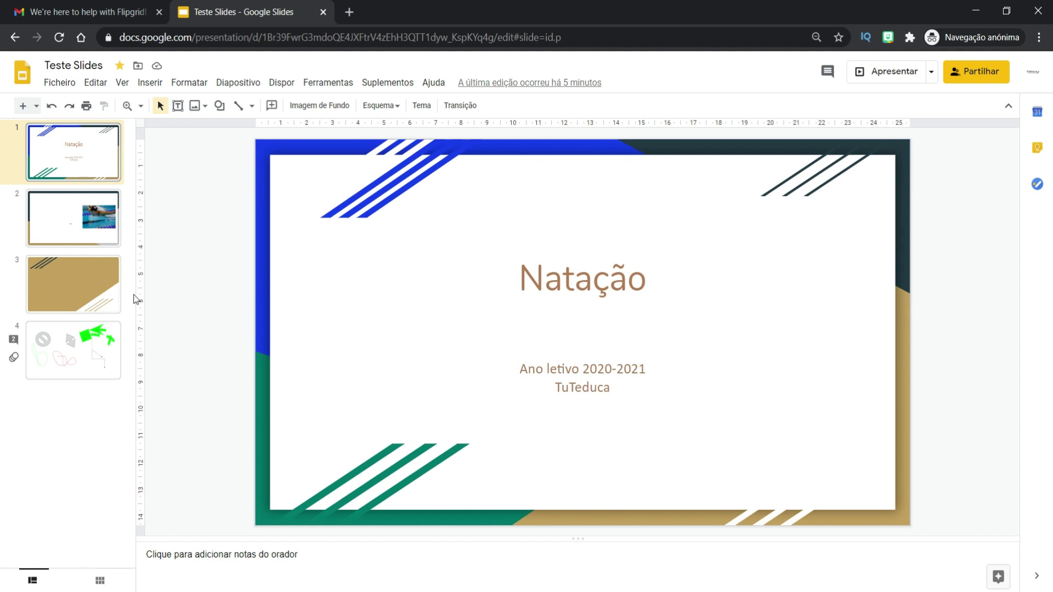
Delete slides 4, 2 and 3, leaving only the Natação title slide.
left_click(76, 347)
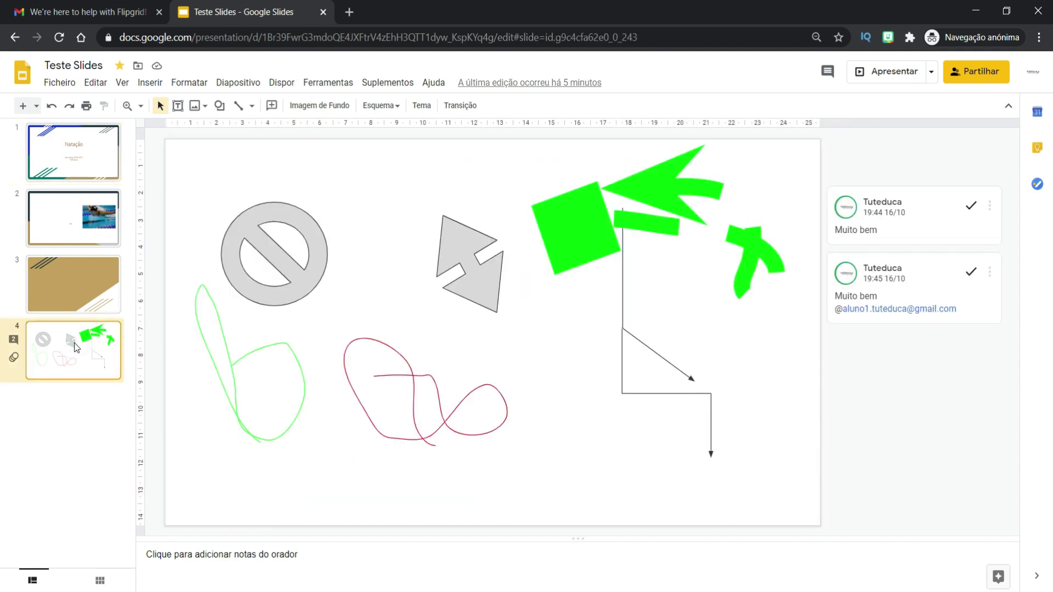
key("Delete")
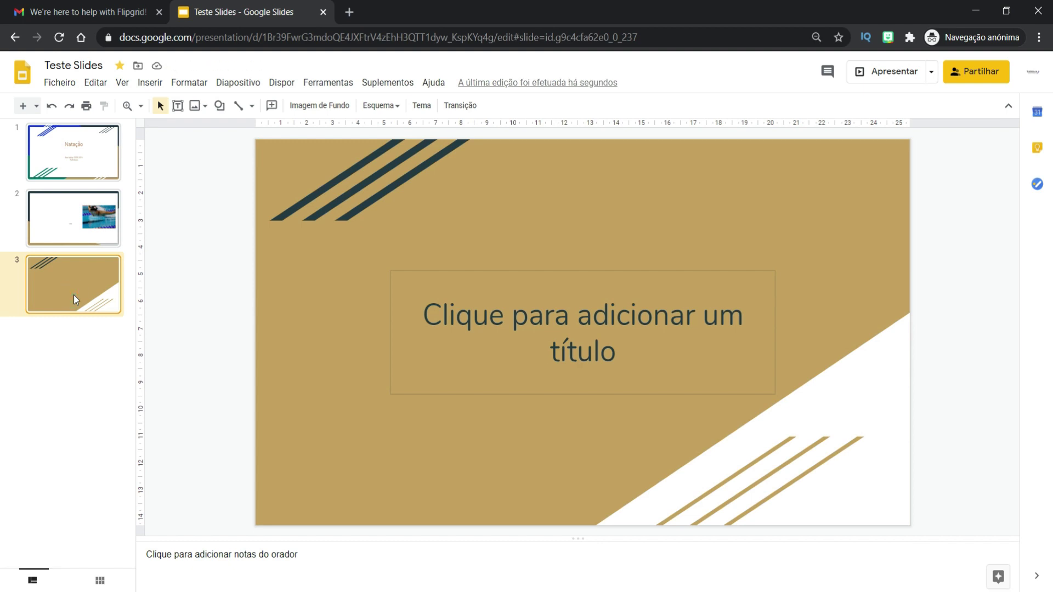
key("Delete")
key("Delete")
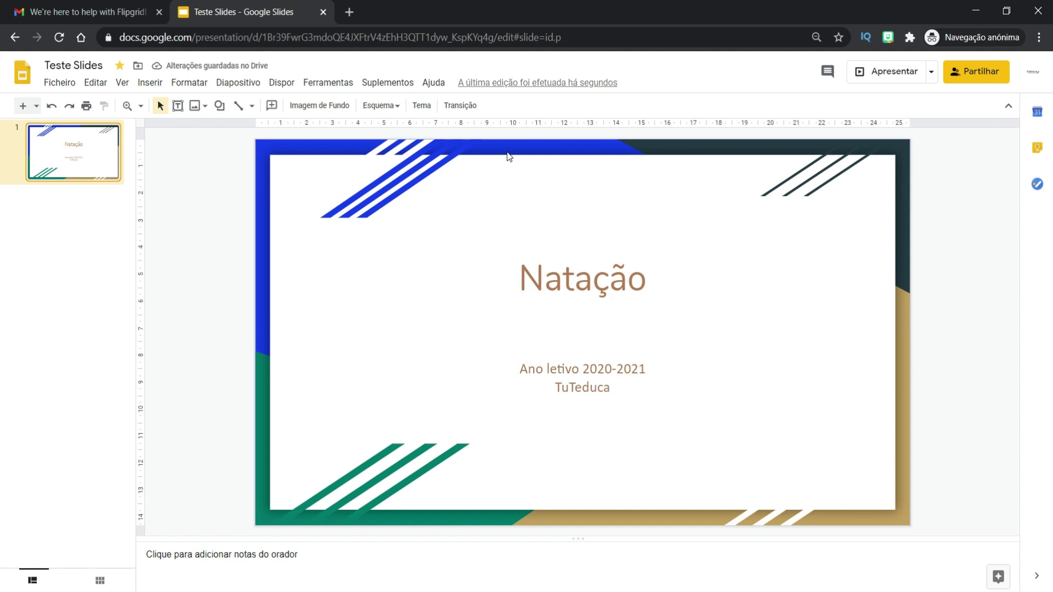
Apply the blue Material theme to the presentation.
left_click(422, 107)
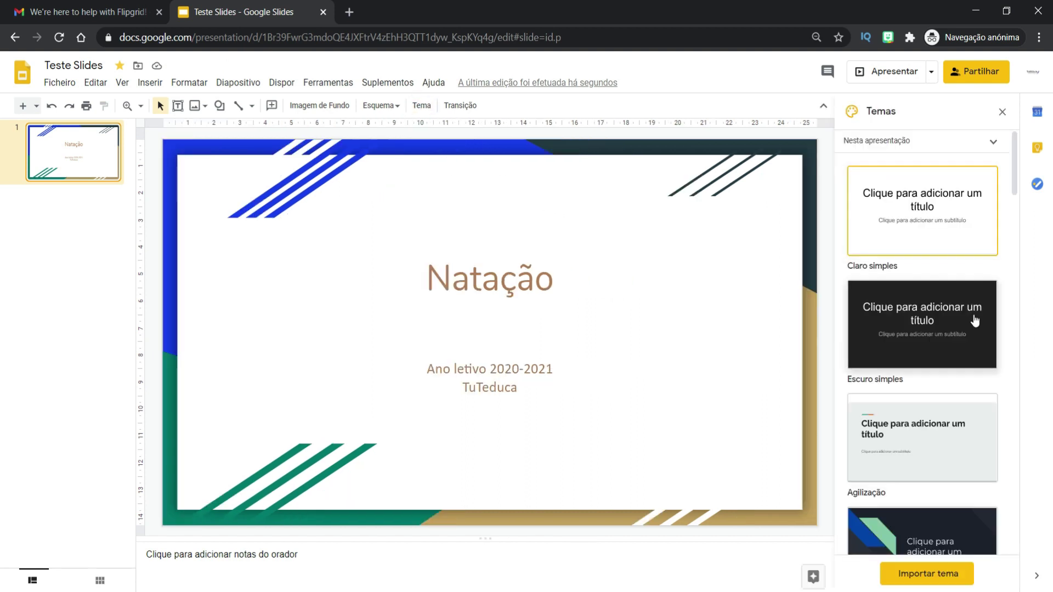
scroll(967, 343, "down", 2)
scroll(968, 343, "down", 3)
scroll(964, 348, "down", 2)
scroll(962, 355, "down", 1)
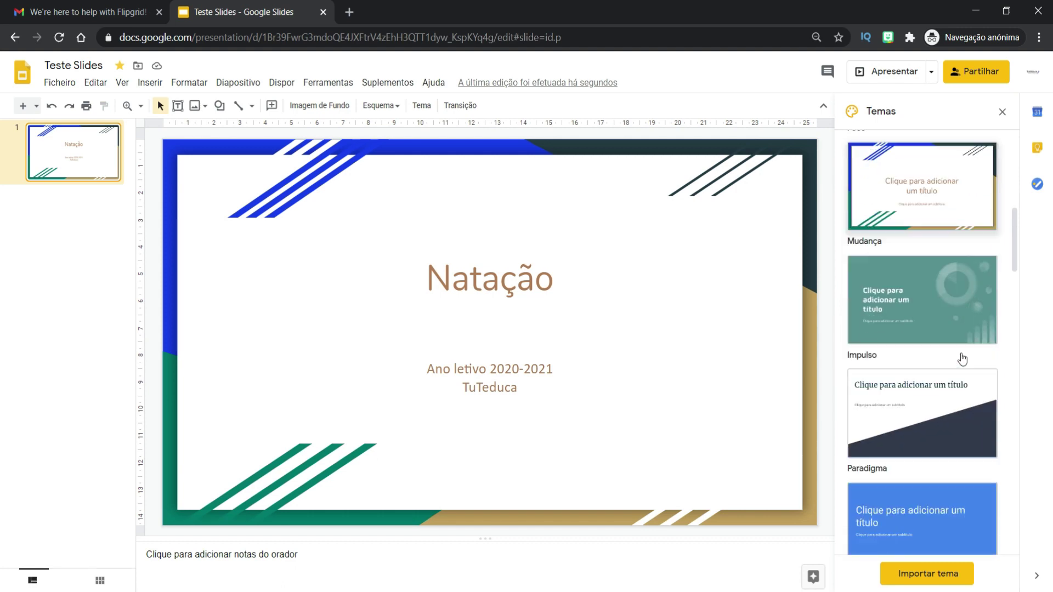
scroll(961, 359, "down", 2)
scroll(957, 363, "down", 1)
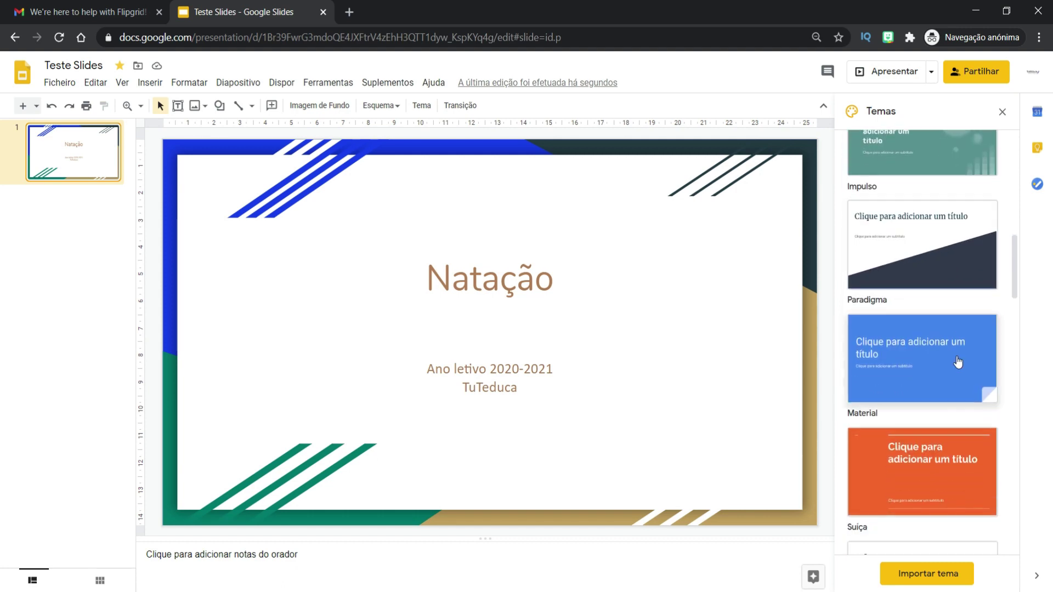
left_click(913, 384)
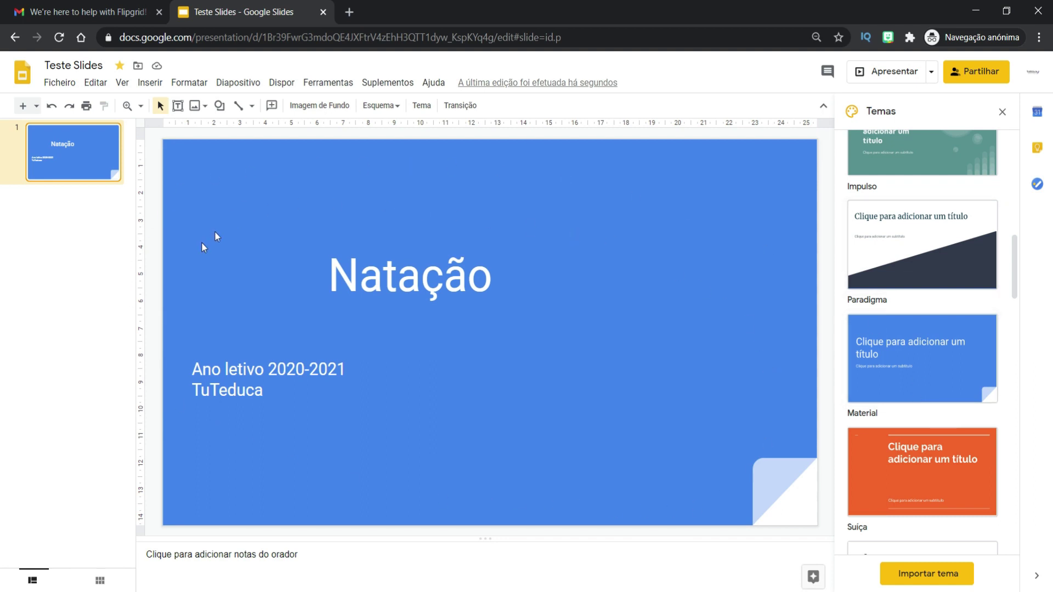
Add a new slide titled 'Costas' and delete its empty body text box.
left_click(22, 106)
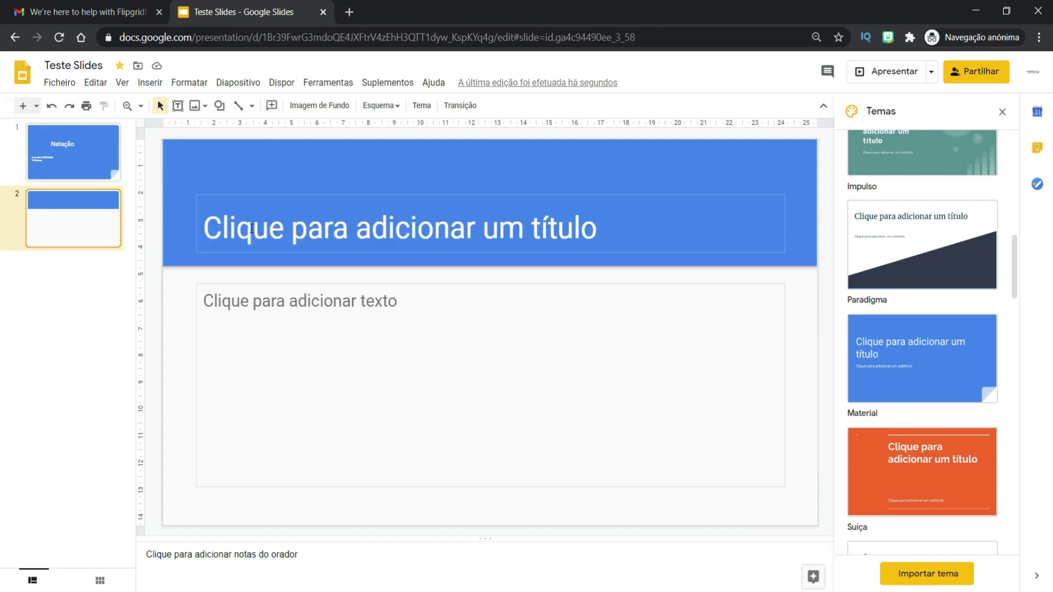
left_click(251, 228)
type("Costas")
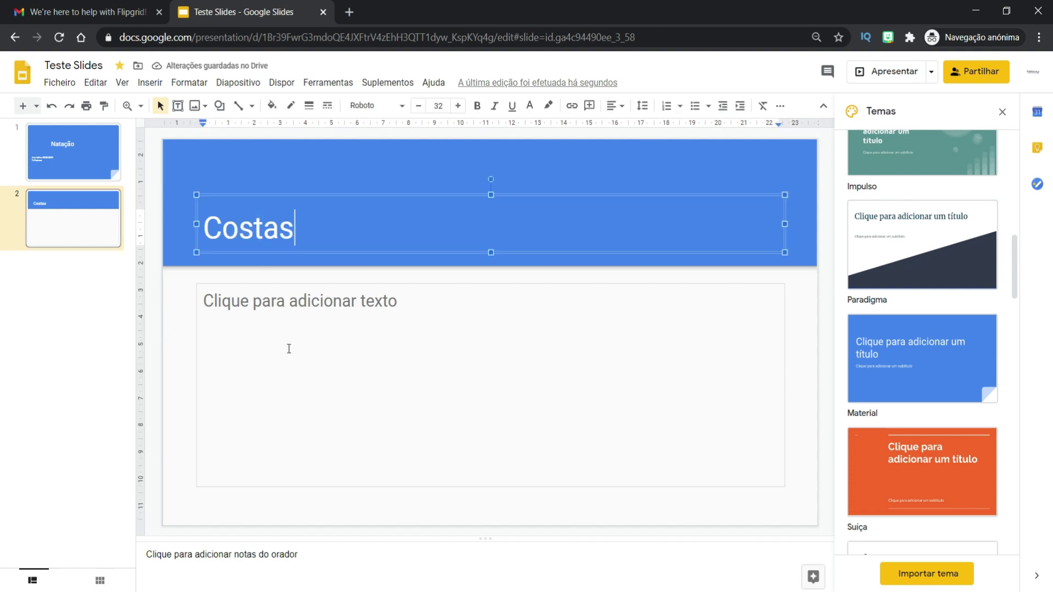
left_click(287, 347)
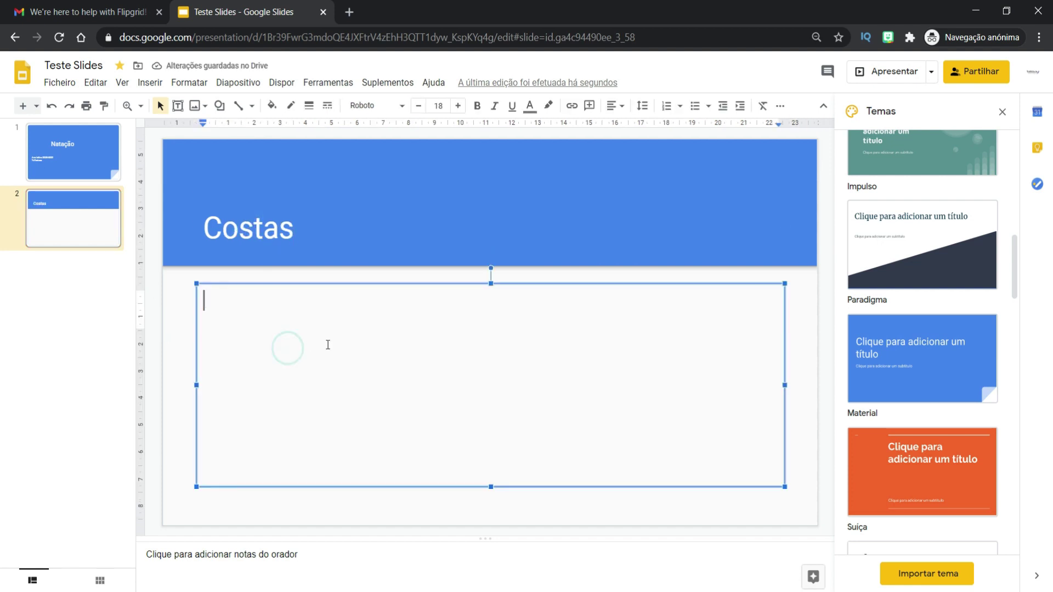
left_click(431, 285)
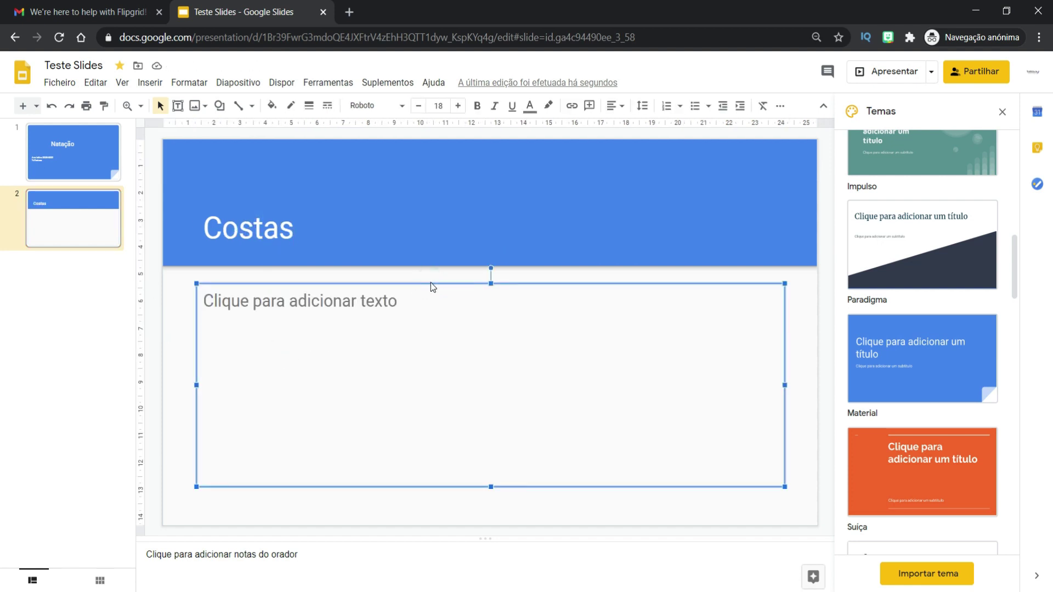
key("Delete")
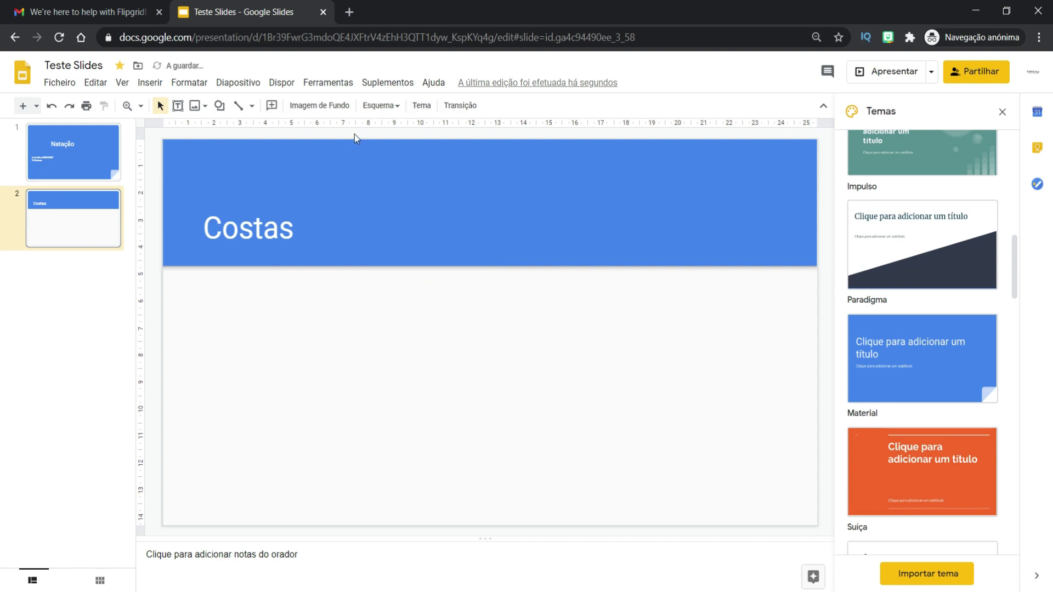
Insert a swimmer photo from a web search for 'Natação costas', shrink it and move it below the title.
left_click(198, 108)
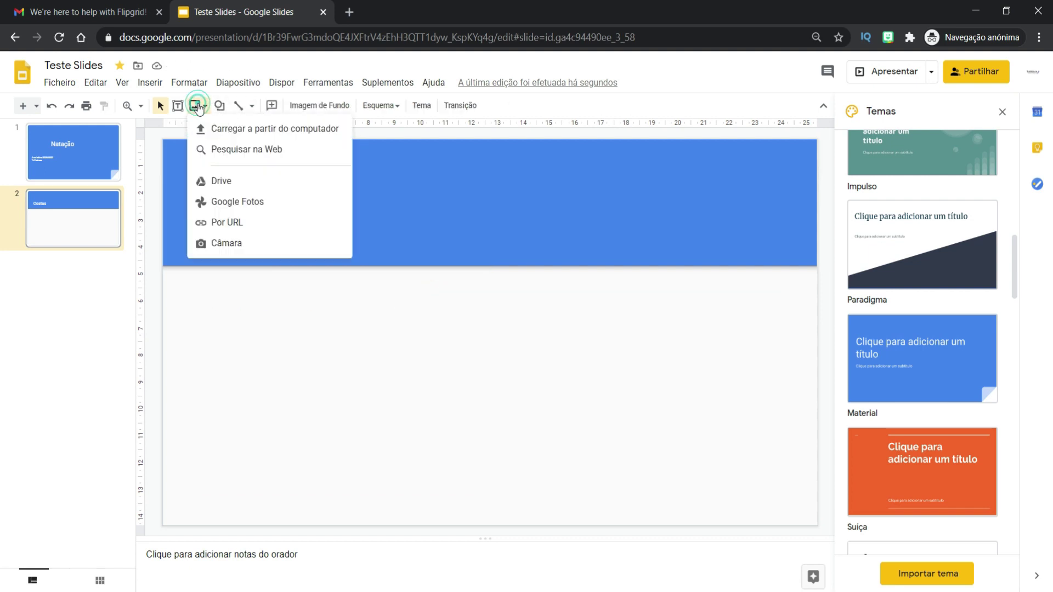
left_click(236, 150)
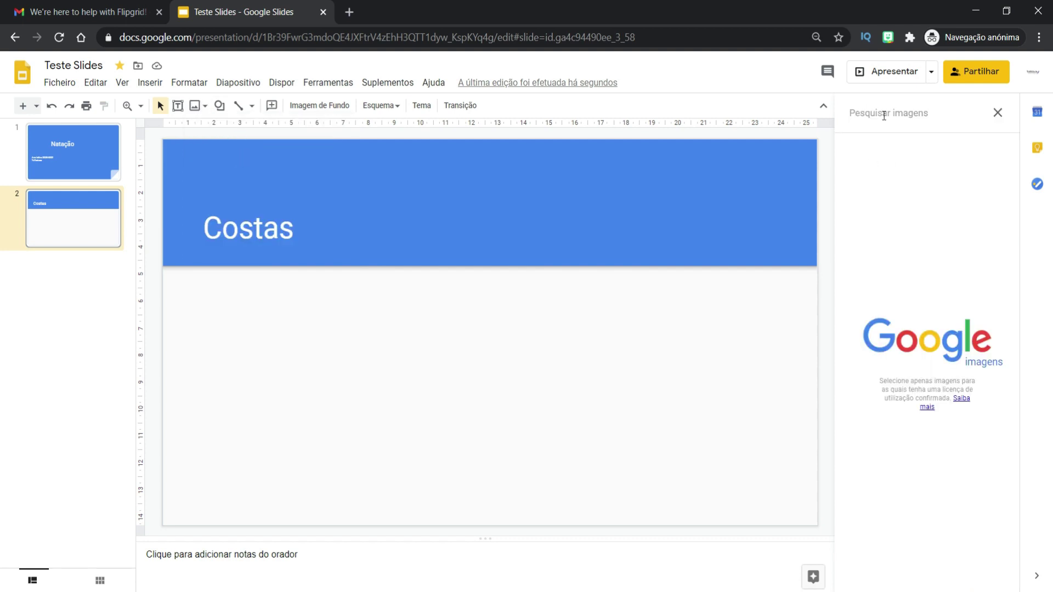
type("Natação costas")
key("Return")
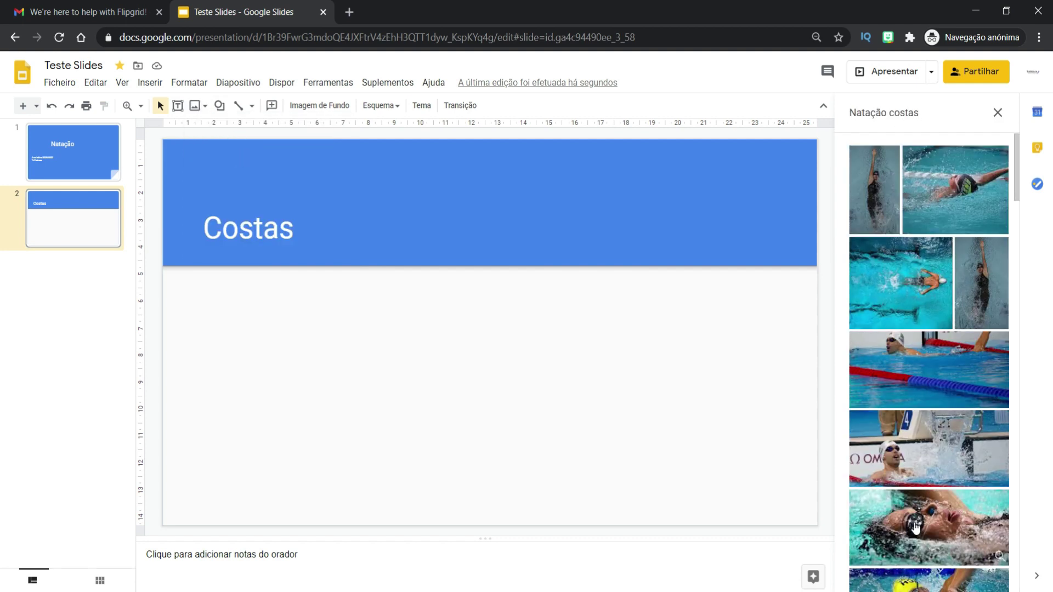
scroll(954, 465, "down", 3)
left_click(954, 465)
left_click(988, 577)
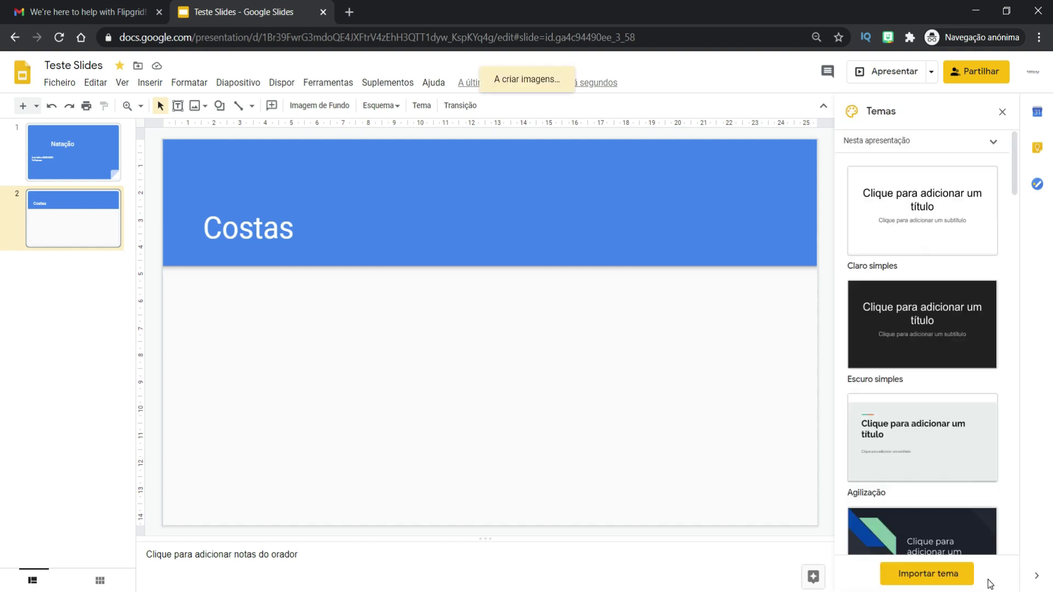
left_click_drag(531, 262, 416, 345)
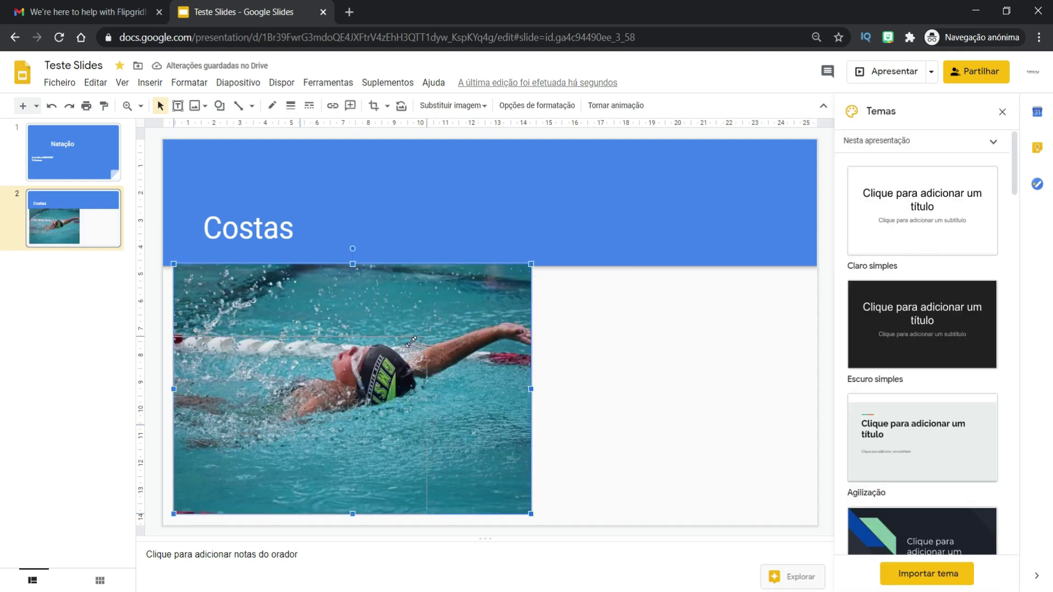
left_click_drag(286, 426, 316, 380)
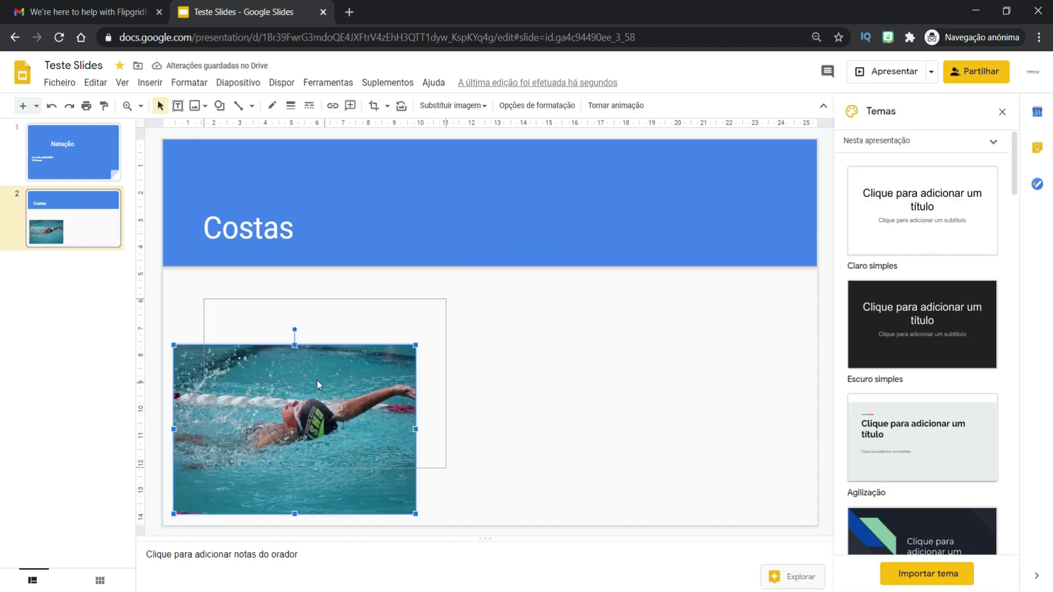
In Insert > Video, pick the YouTube video 'Costas: método básico | Natação'.
left_click(669, 394)
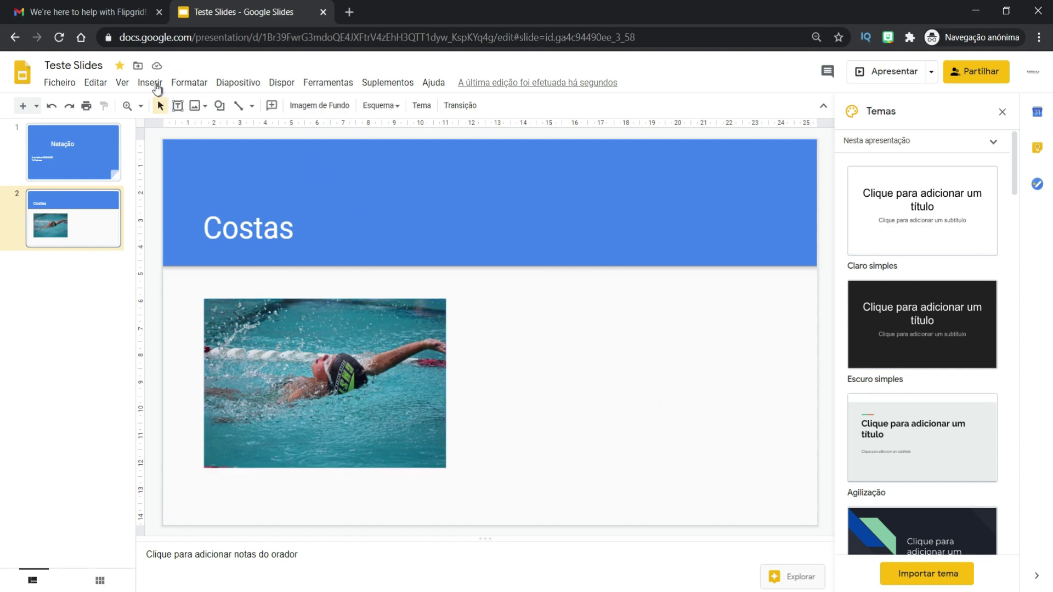
left_click(152, 84)
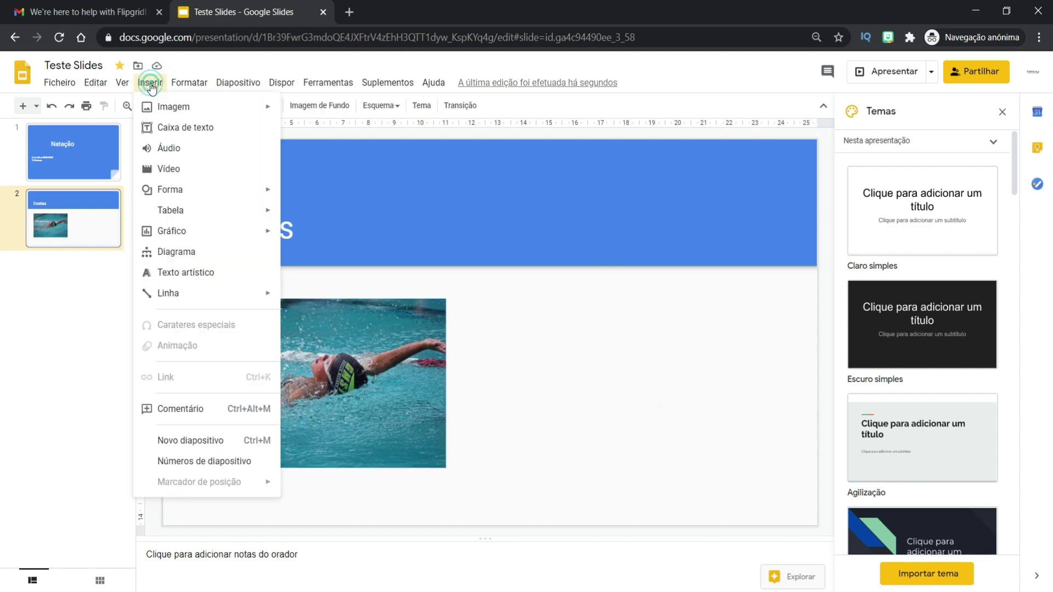
left_click(189, 172)
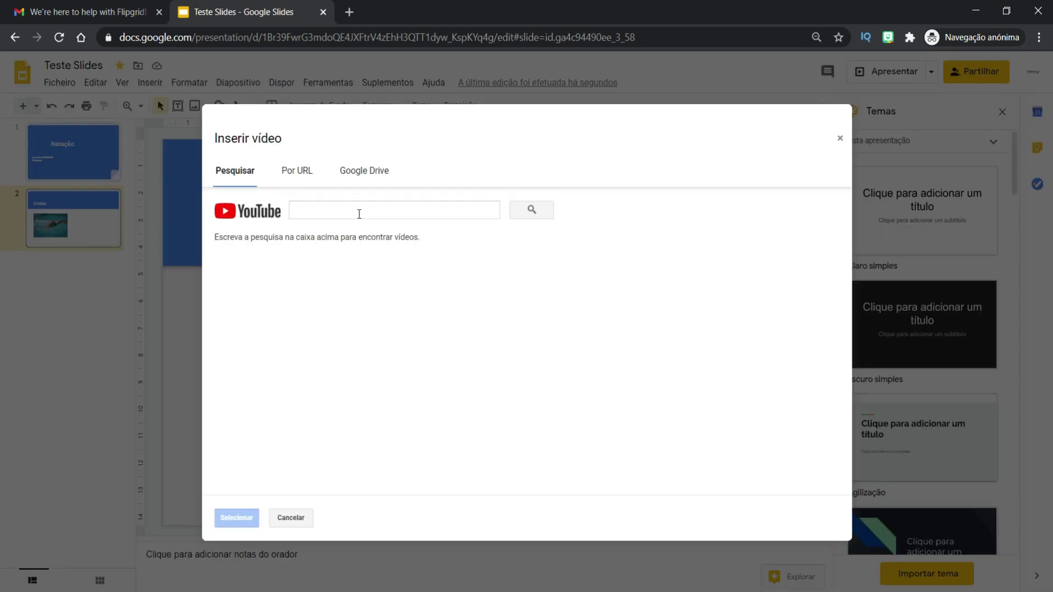
left_click(298, 179)
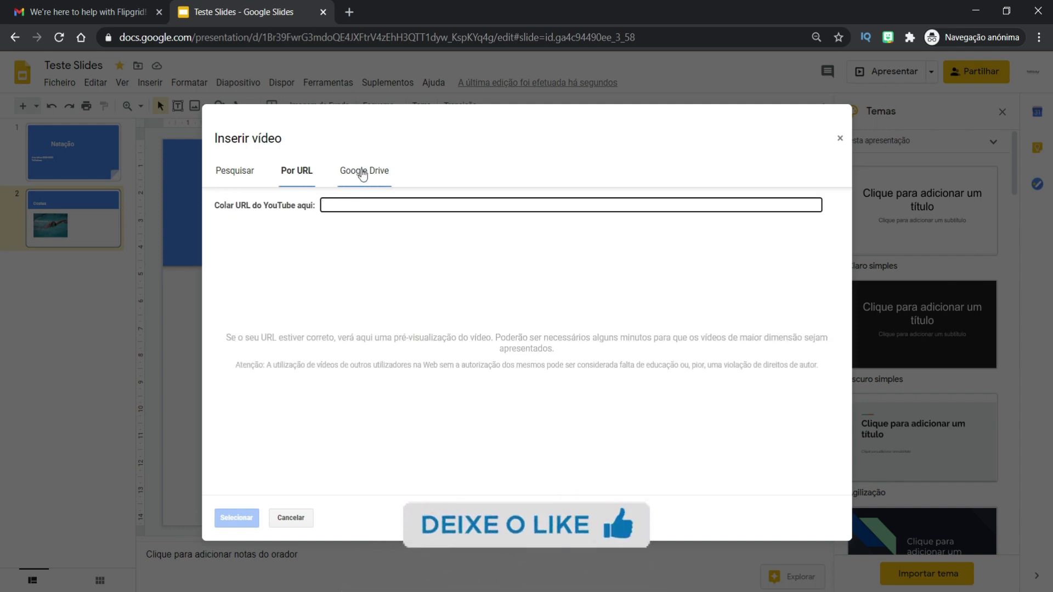
left_click(361, 174)
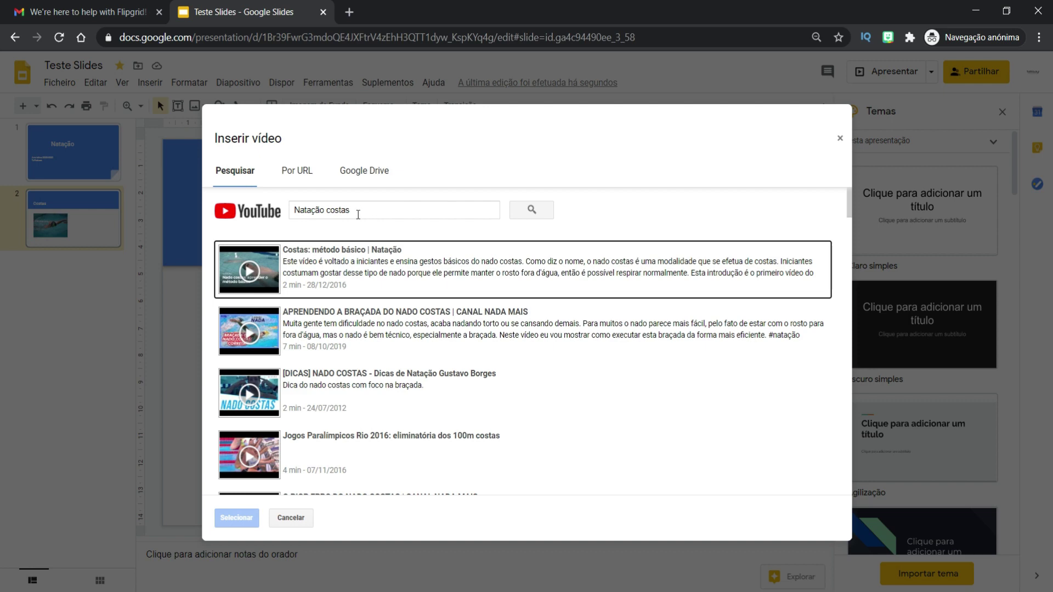
left_click(373, 283)
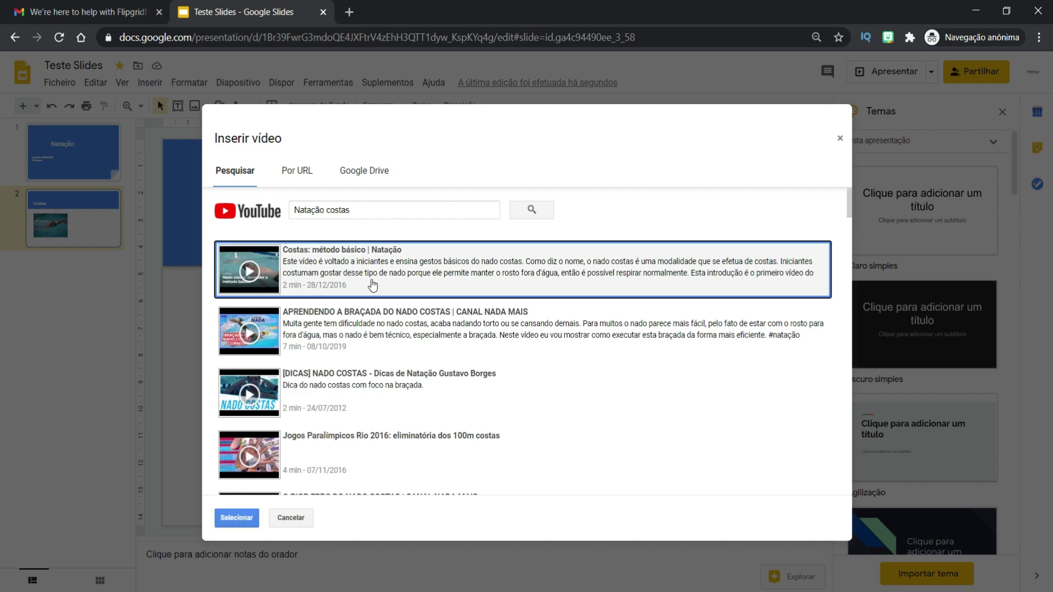
Insert the video, shrink it, place it right of the photo and keep play-on-click playback.
left_click(229, 517)
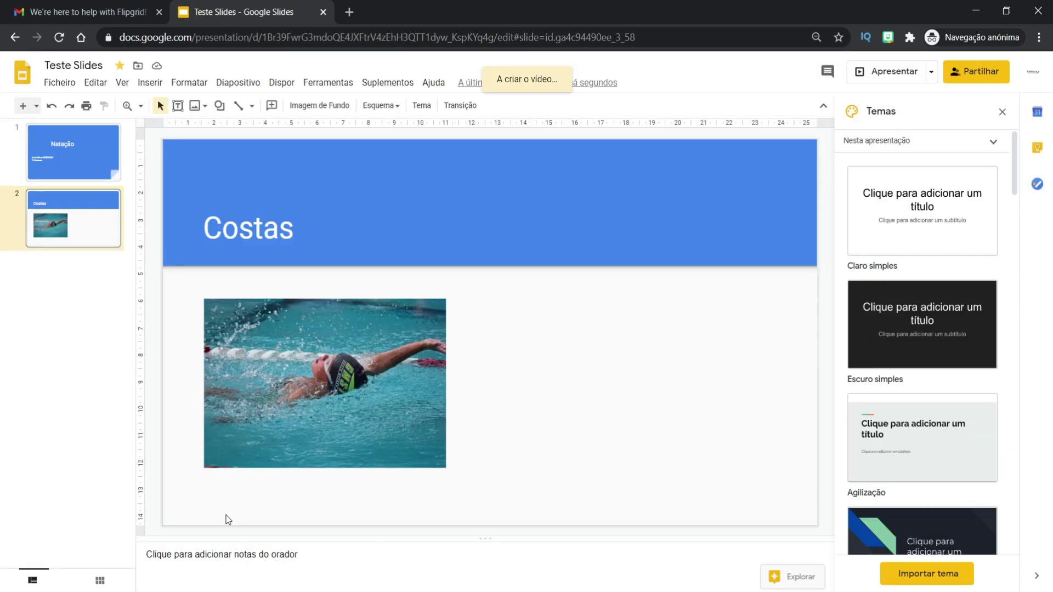
left_click_drag(458, 263, 556, 345)
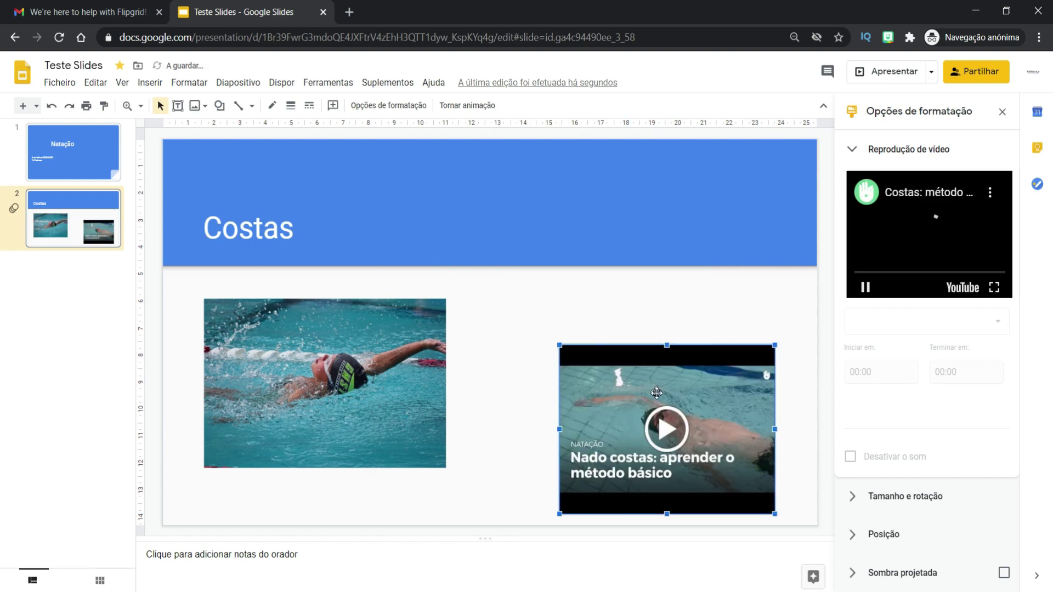
left_click_drag(732, 413, 704, 366)
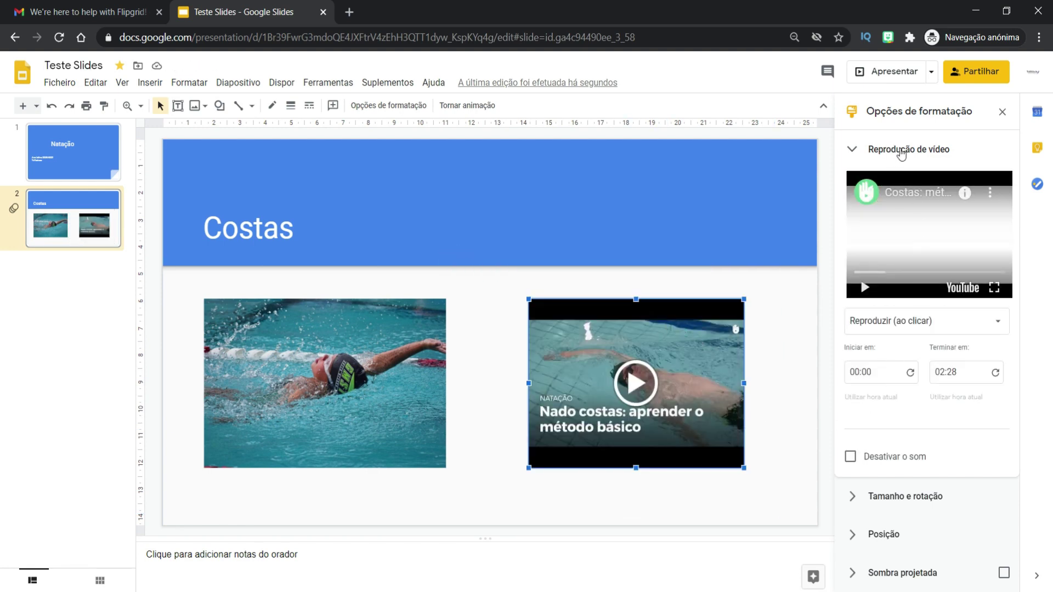
left_click(998, 324)
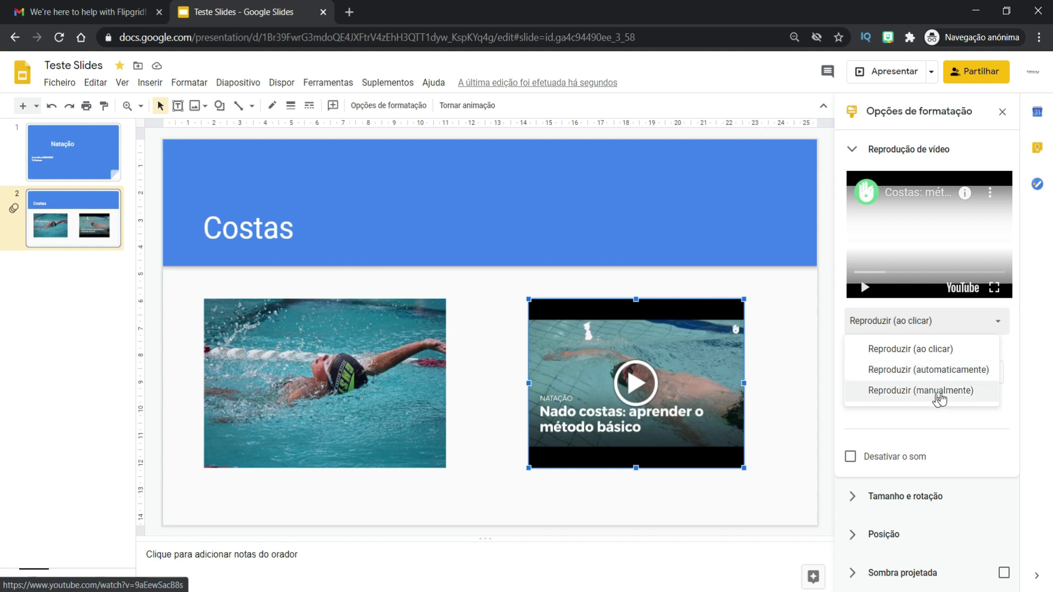
left_click(998, 325)
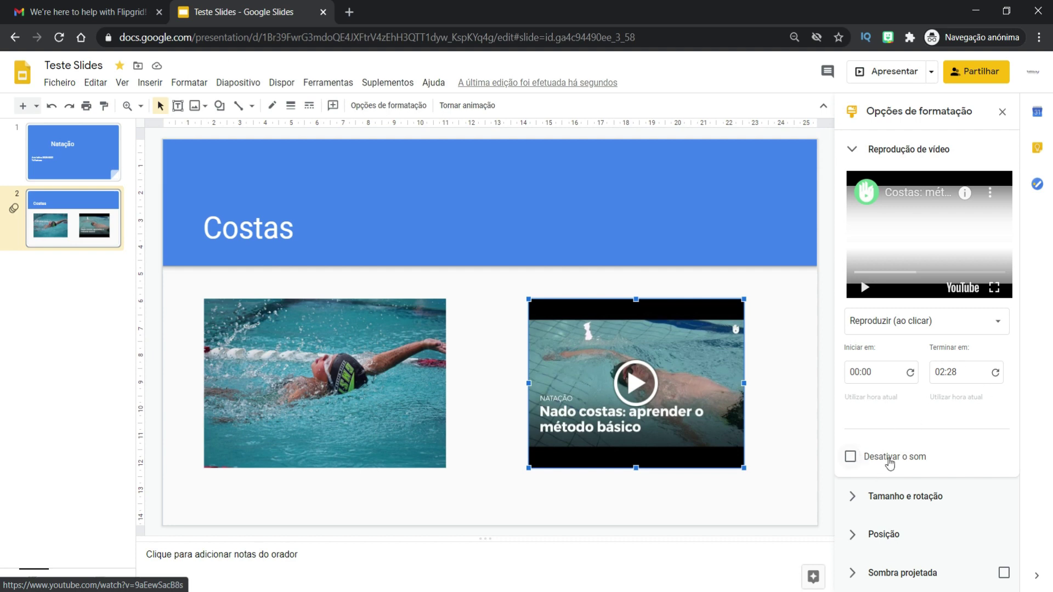
Widen the video to 8.69 cm, with aspect ratio unlocked and a top-left position reference.
left_click(905, 496)
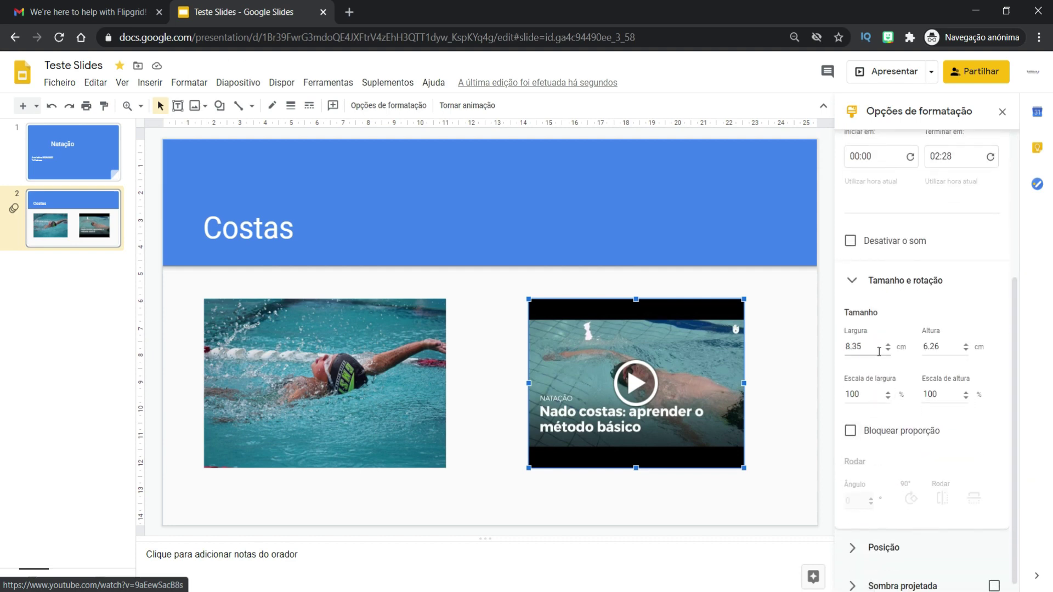
left_click(888, 345)
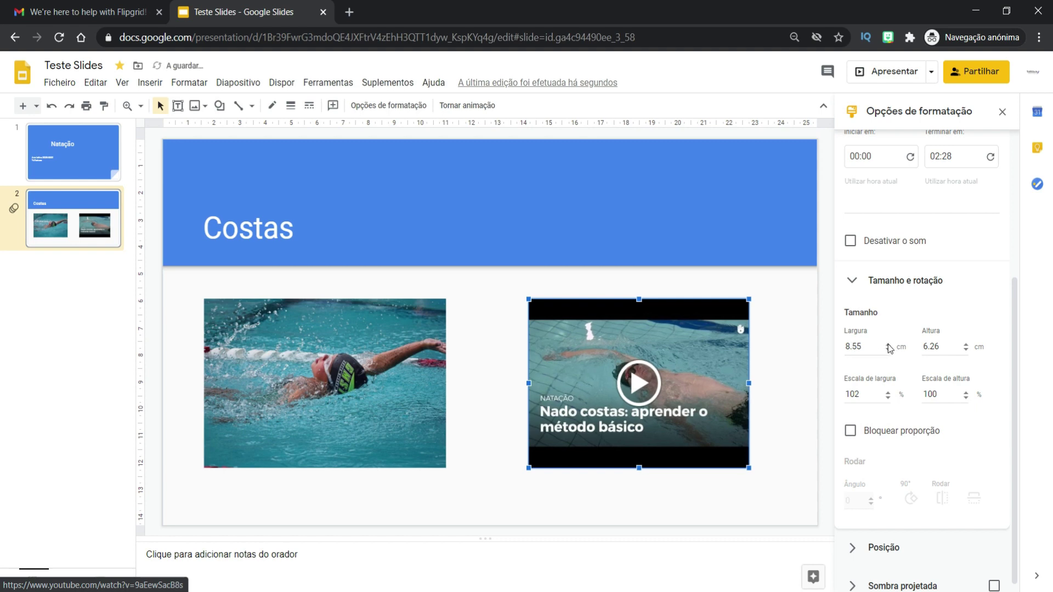
left_click(888, 344)
left_click(850, 431)
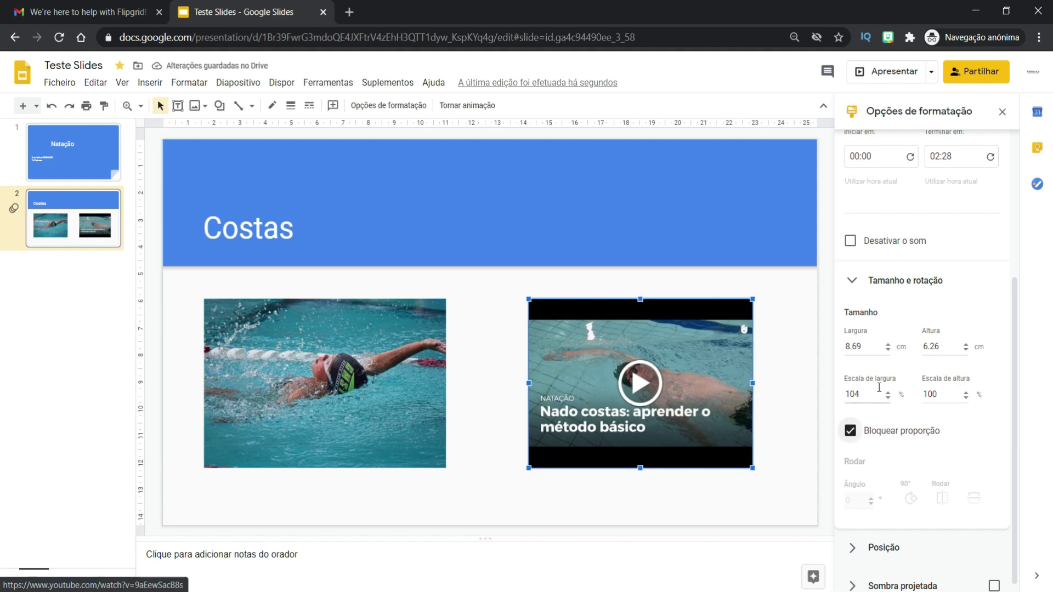
left_click(850, 420)
scroll(855, 420, "down", 2)
left_click(879, 424)
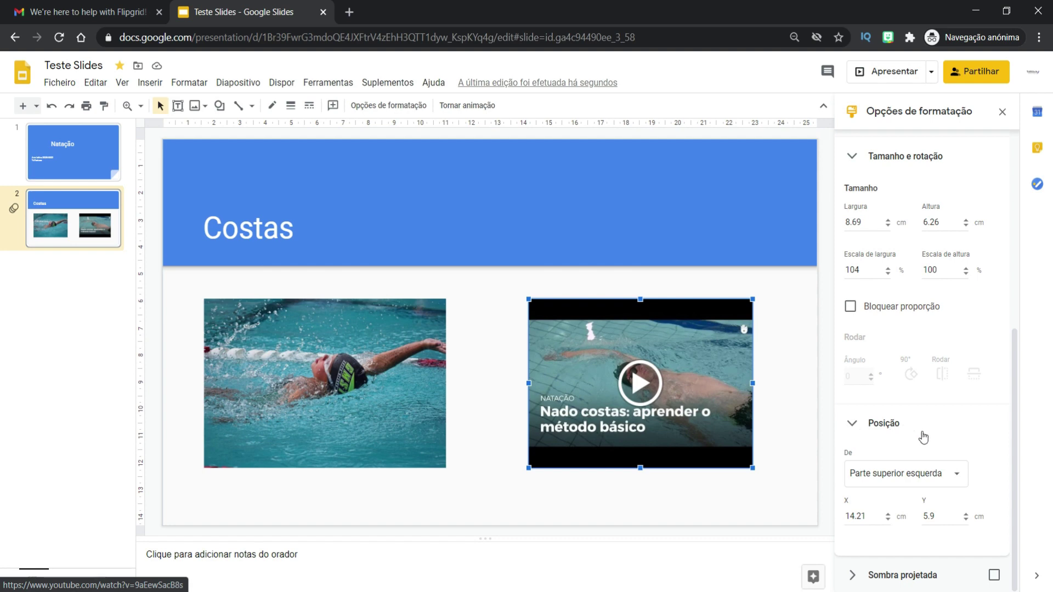
left_click(952, 474)
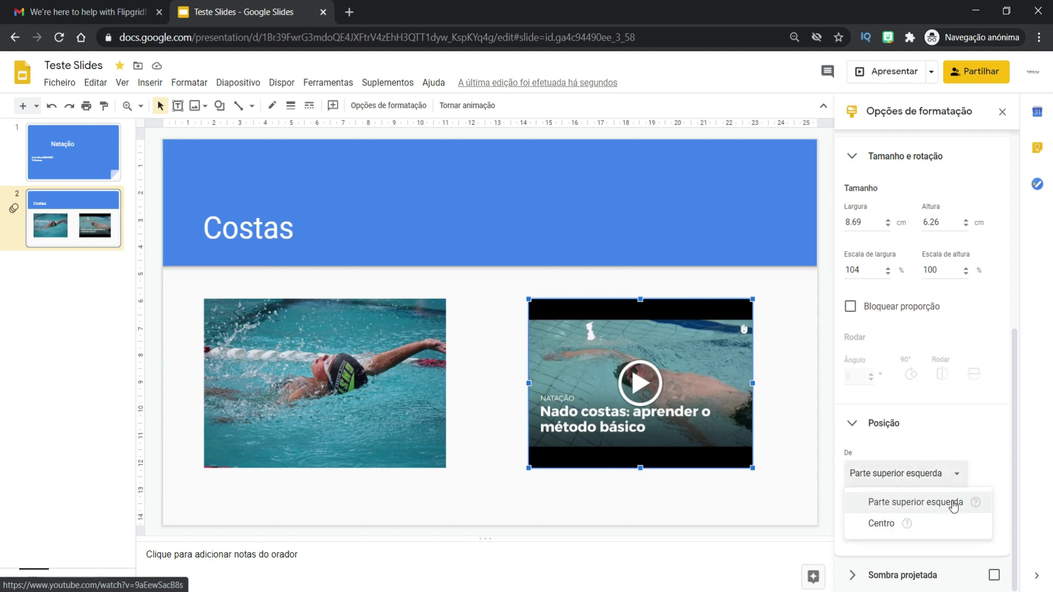
left_click(975, 429)
left_click(975, 430)
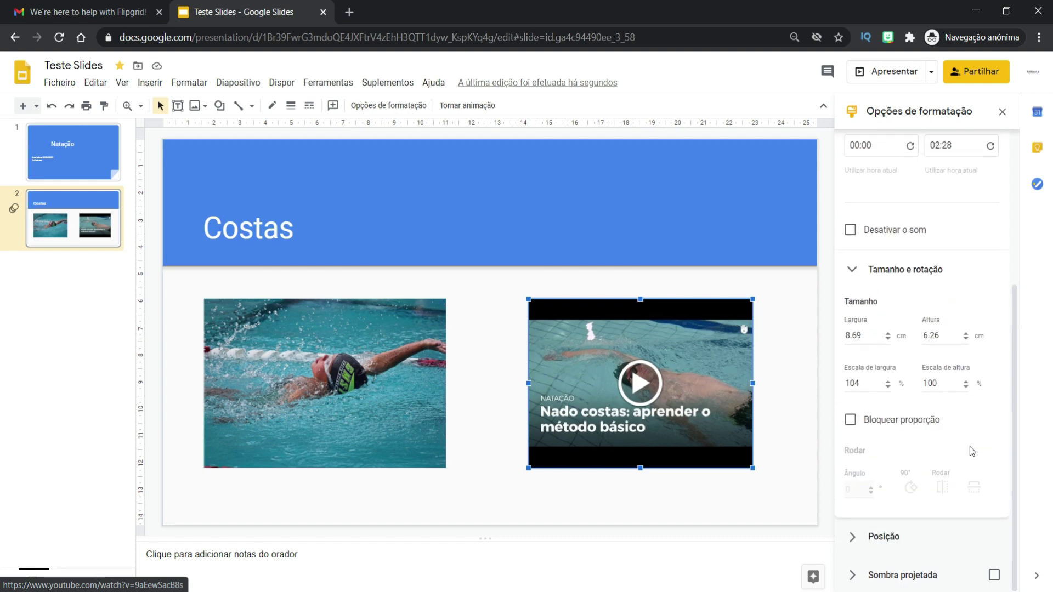
Give the video a drop shadow.
left_click(994, 575)
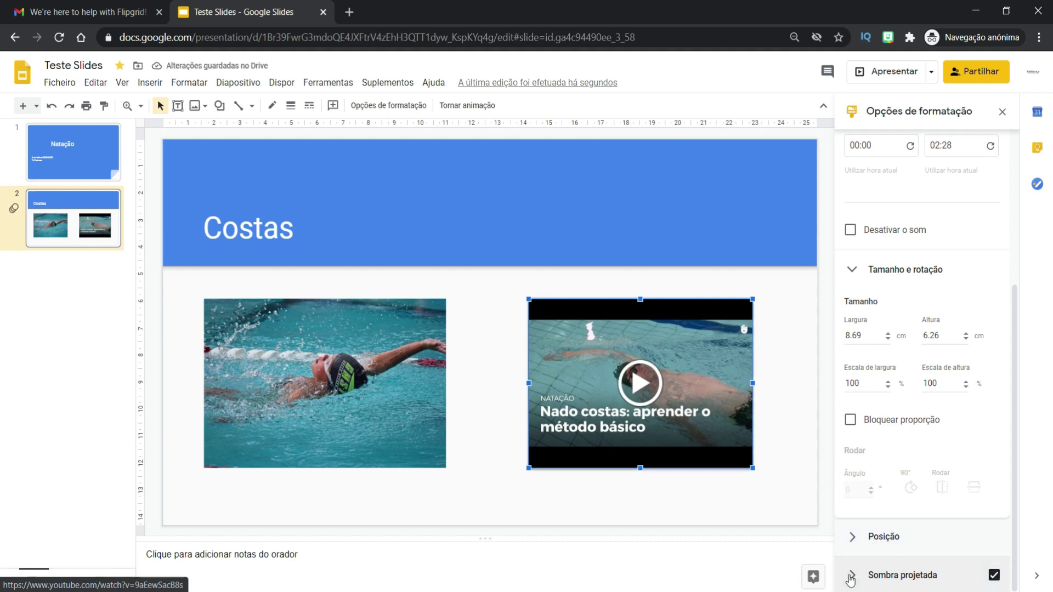
scroll(943, 286, "up", 2)
scroll(944, 291, "up", 3)
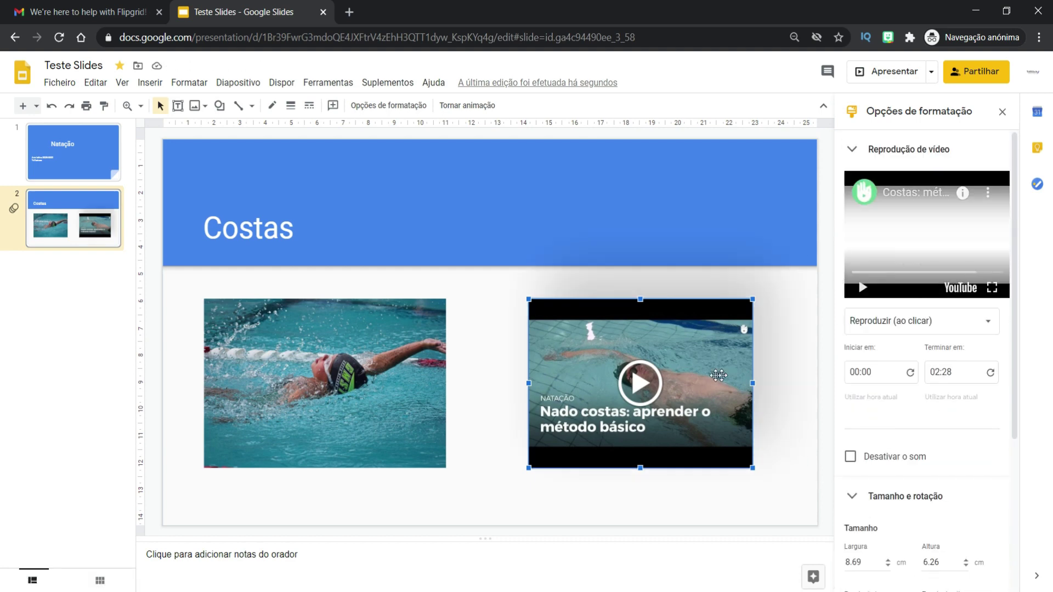
Open the swimmer photo's format options and try a 90° rotation, then undo it.
left_click(1002, 112)
left_click(453, 353)
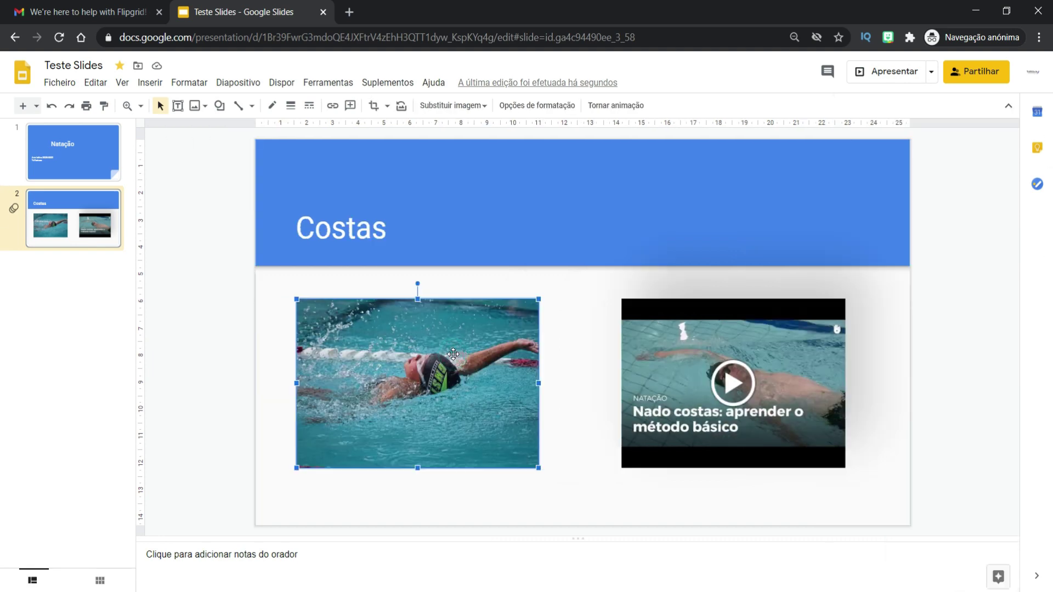
left_click(538, 106)
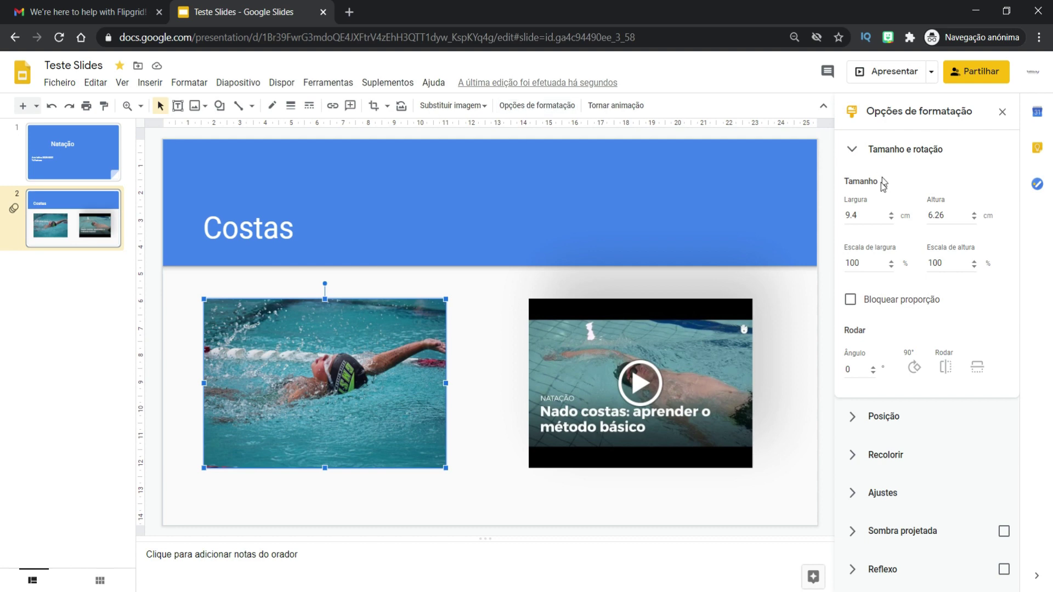
left_click(913, 367)
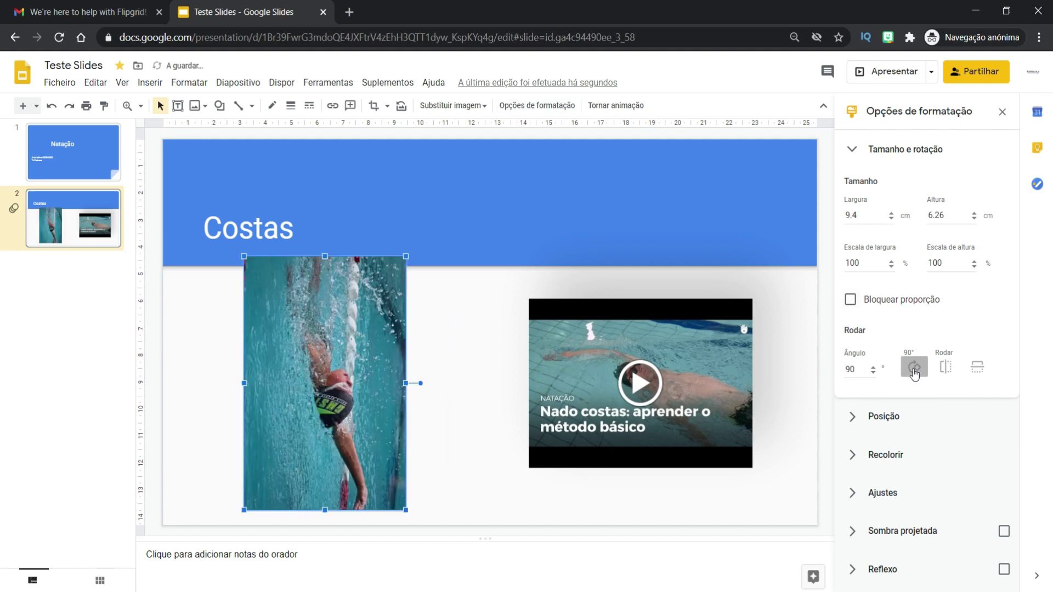
key("ctrl+z")
Try a light-blue recolour preset on the photo, then undo it.
left_click(853, 457)
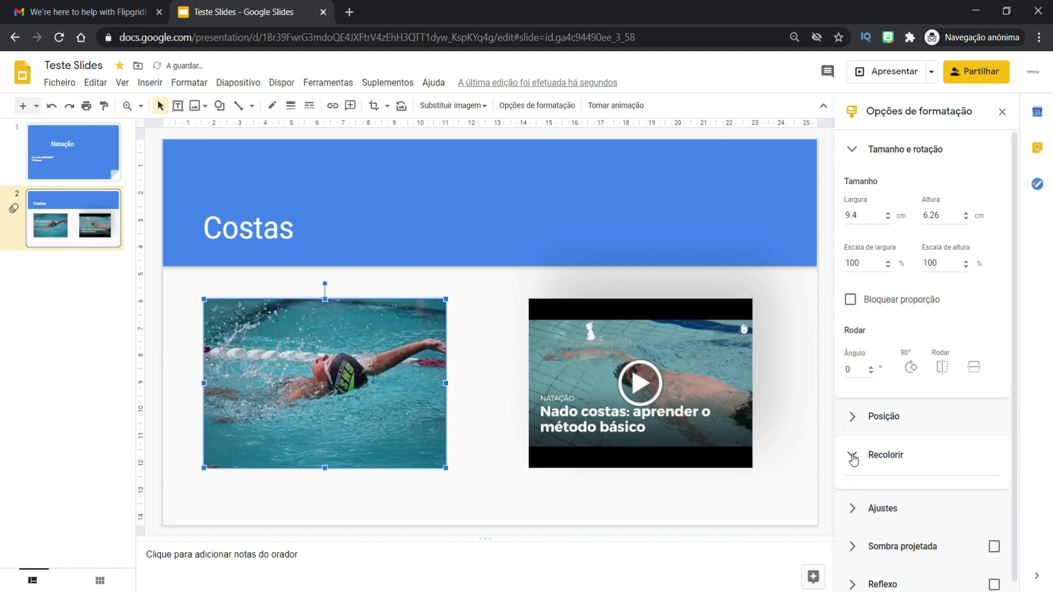
left_click(983, 456)
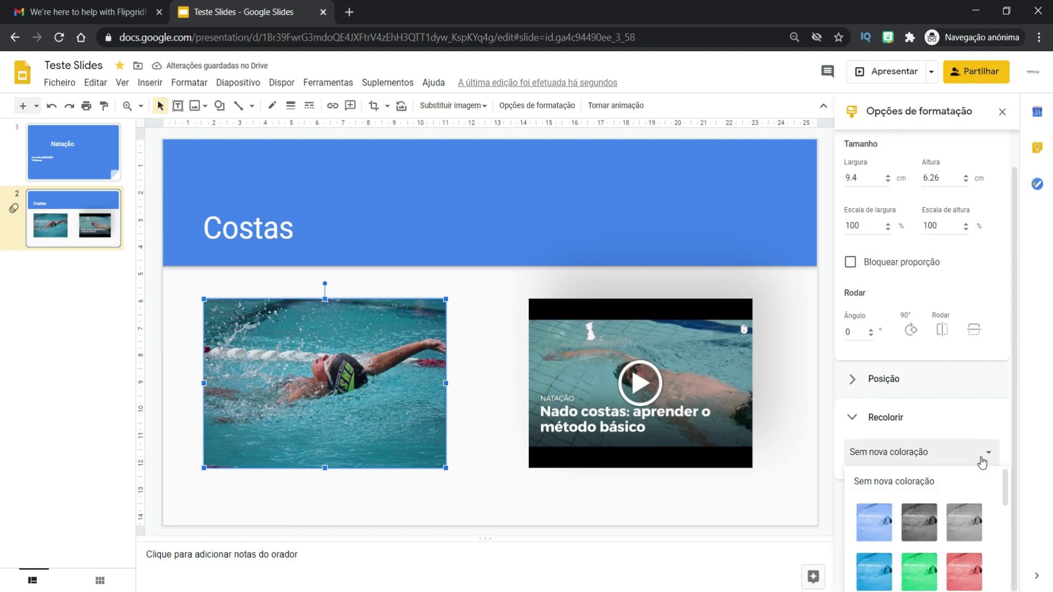
left_click(877, 524)
key("ctrl+z")
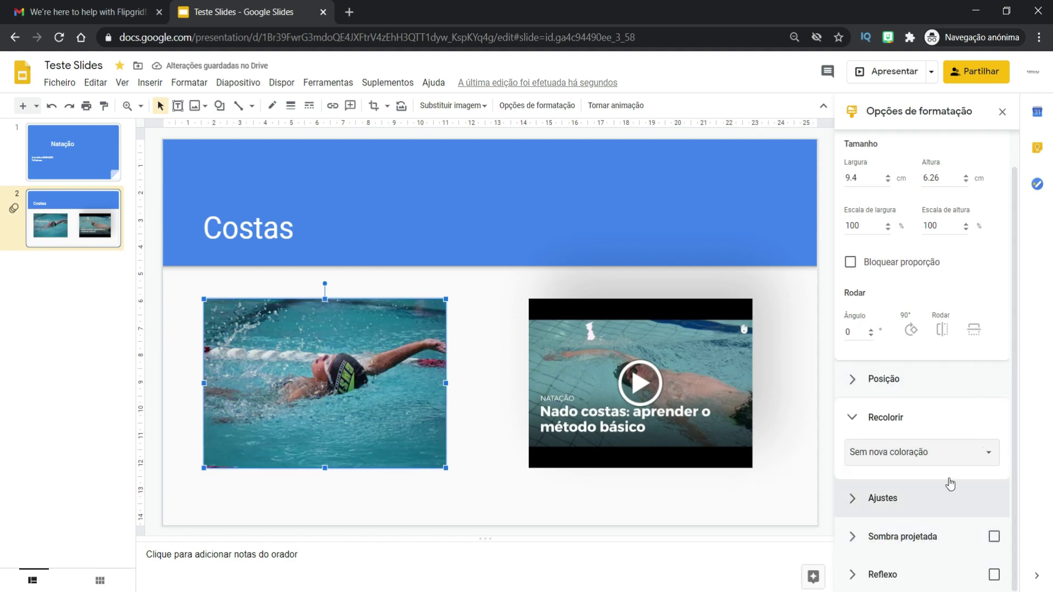
Present the slideshow from Natação to Costas, pause the swimming video, and exit.
left_click(1003, 113)
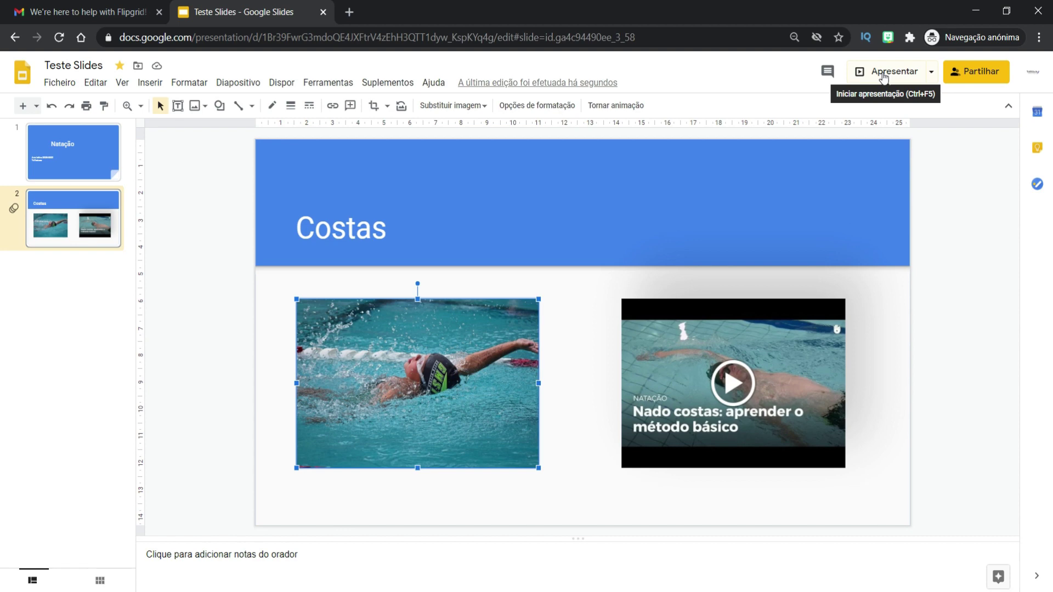
left_click(883, 78)
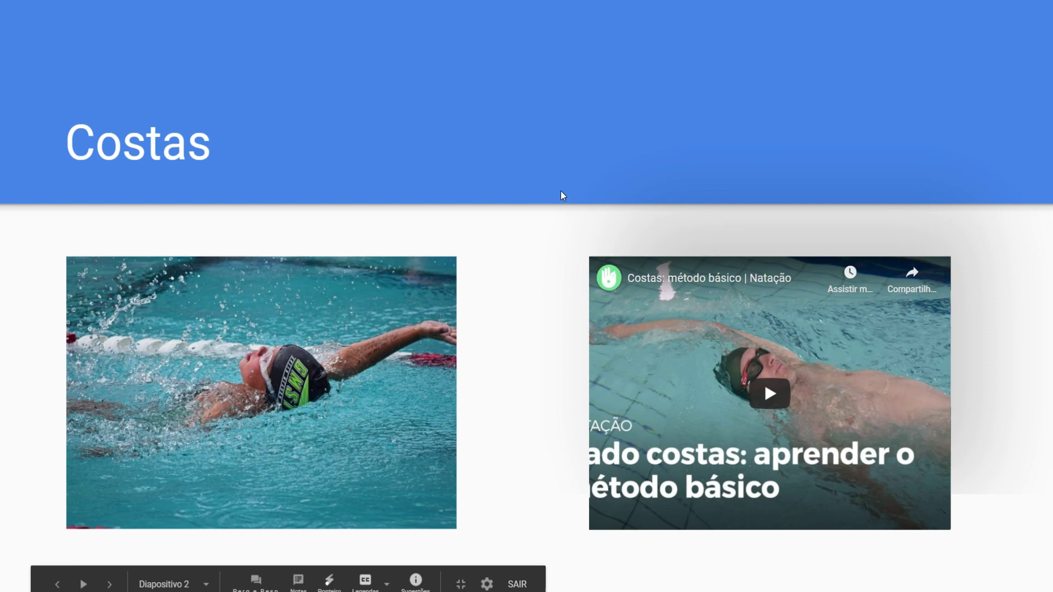
key("Left")
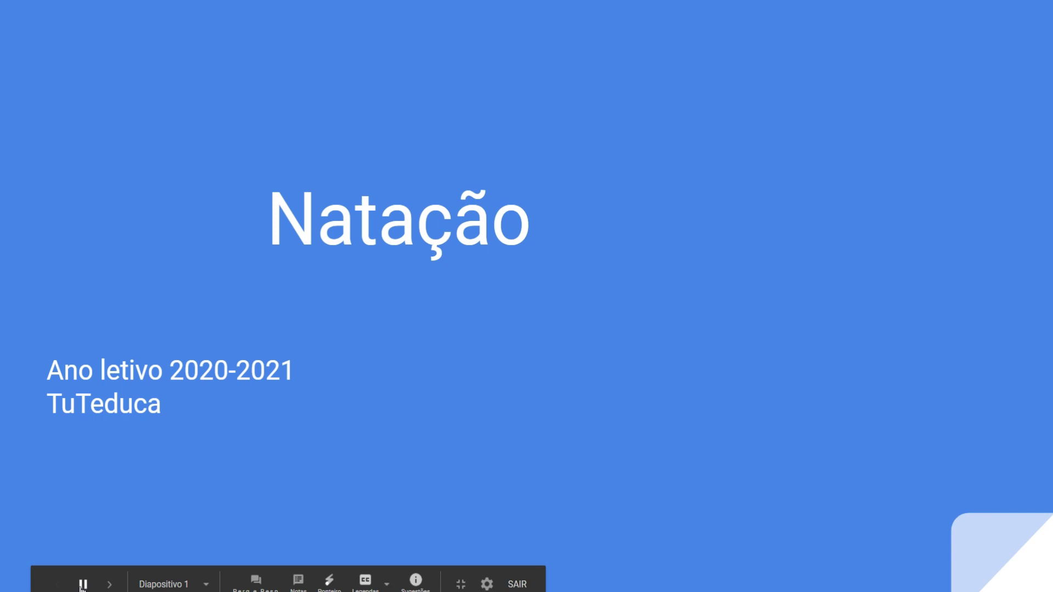
left_click(109, 584)
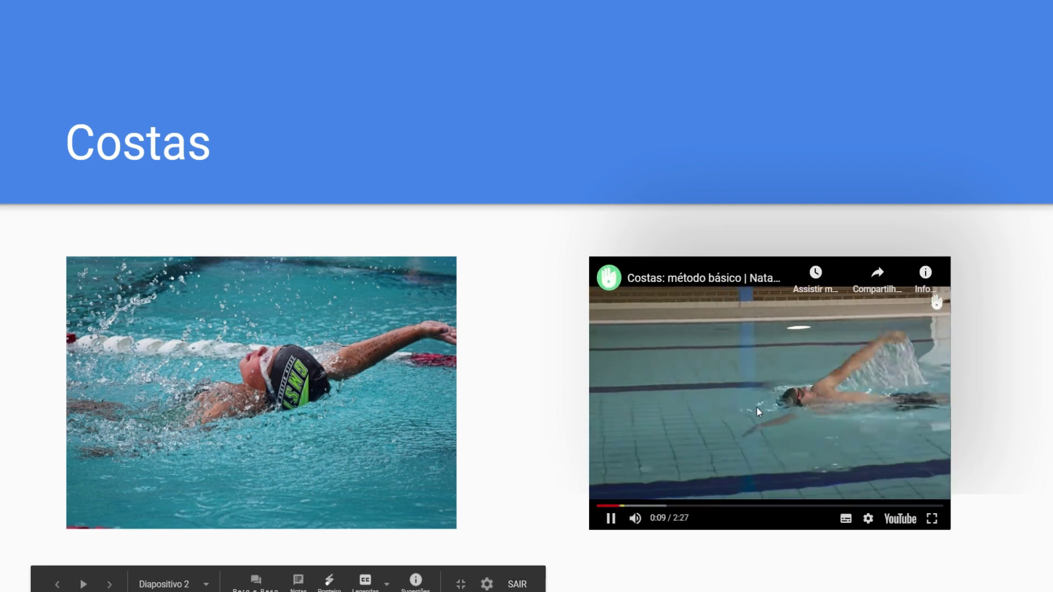
left_click(748, 412)
left_click(518, 585)
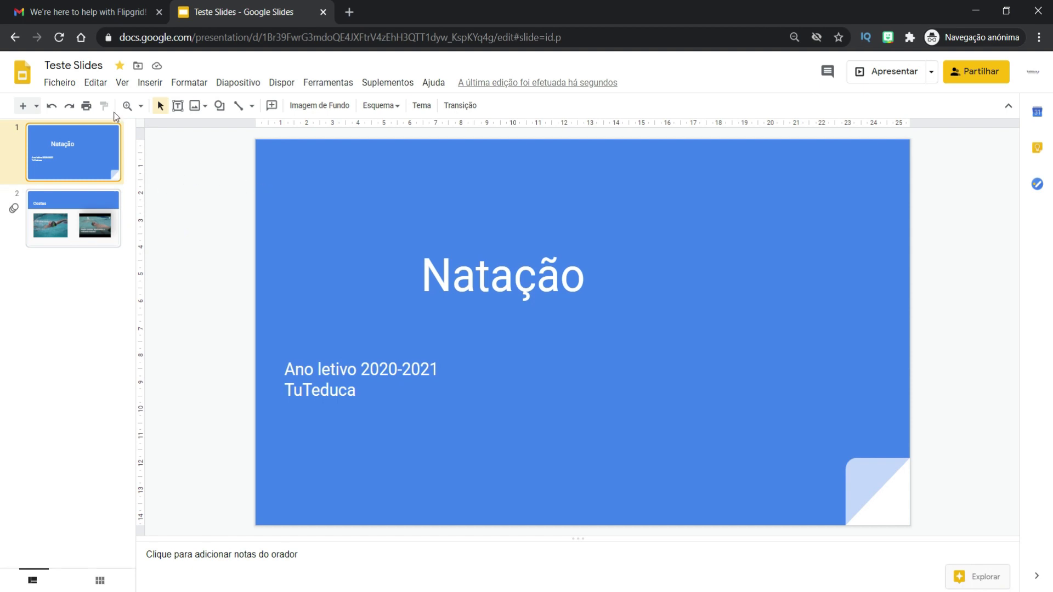
left_click(64, 88)
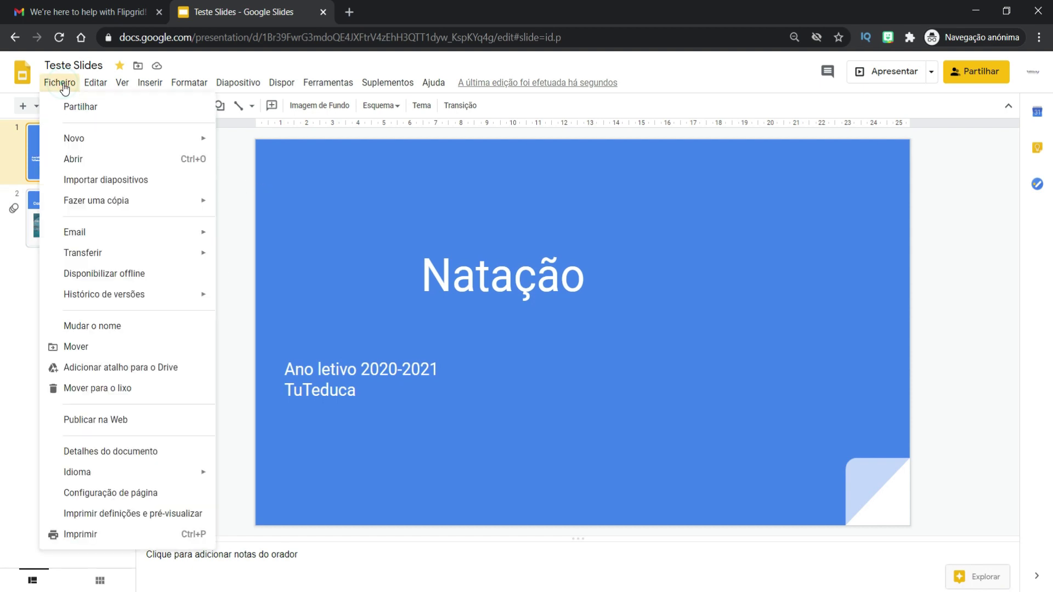
left_click(97, 106)
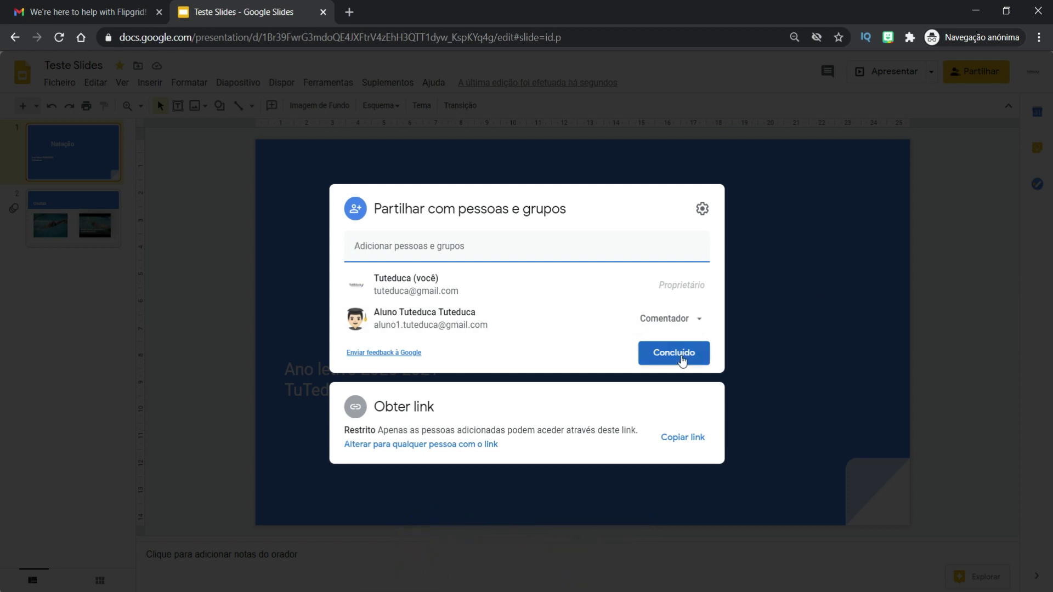
left_click(680, 353)
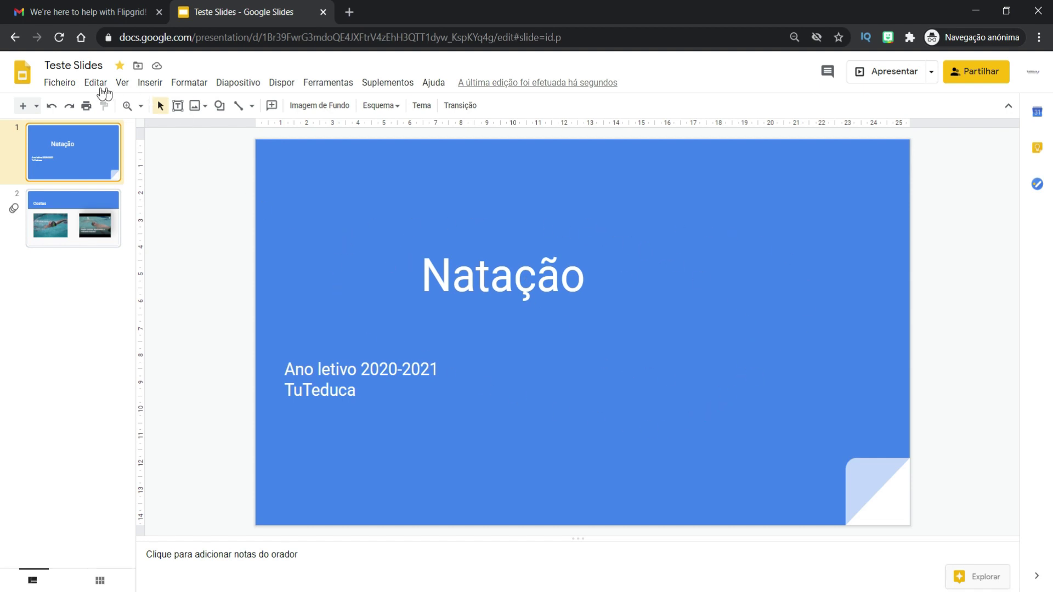
left_click(61, 84)
mouse_move(82, 138)
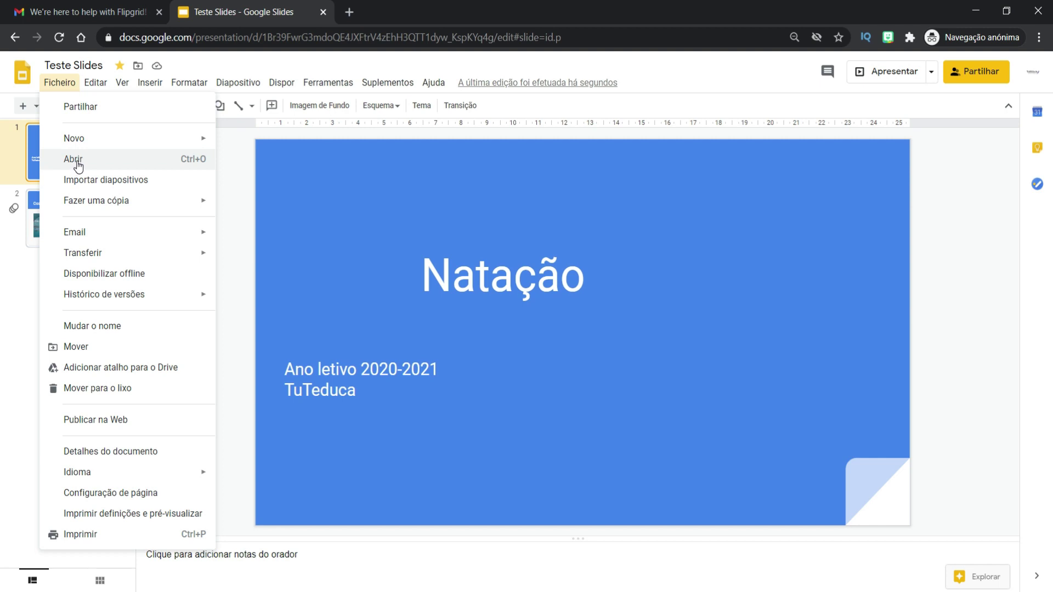
left_click(151, 186)
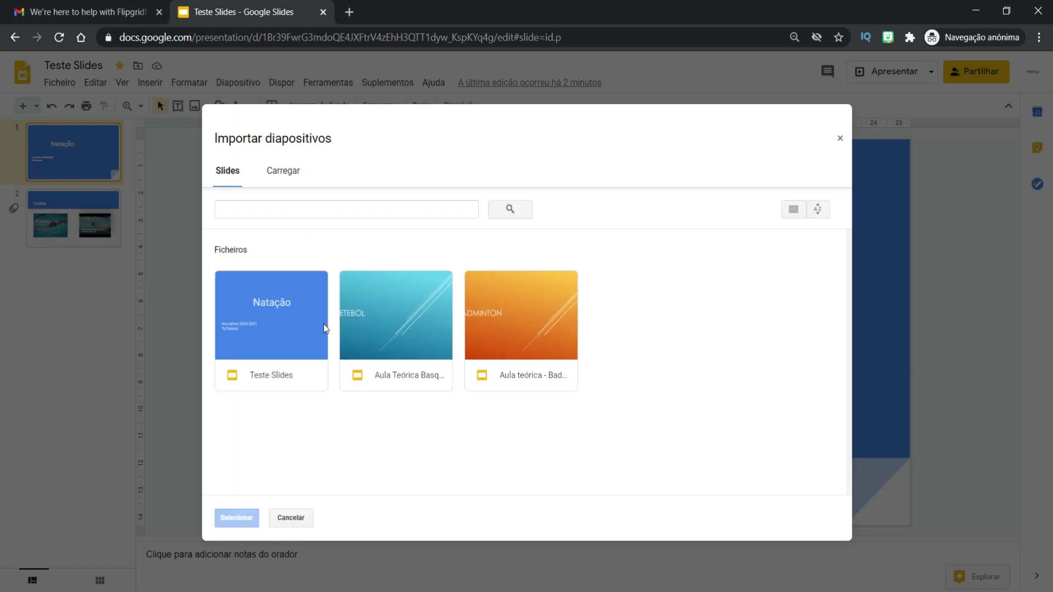
left_click(839, 138)
left_click(59, 82)
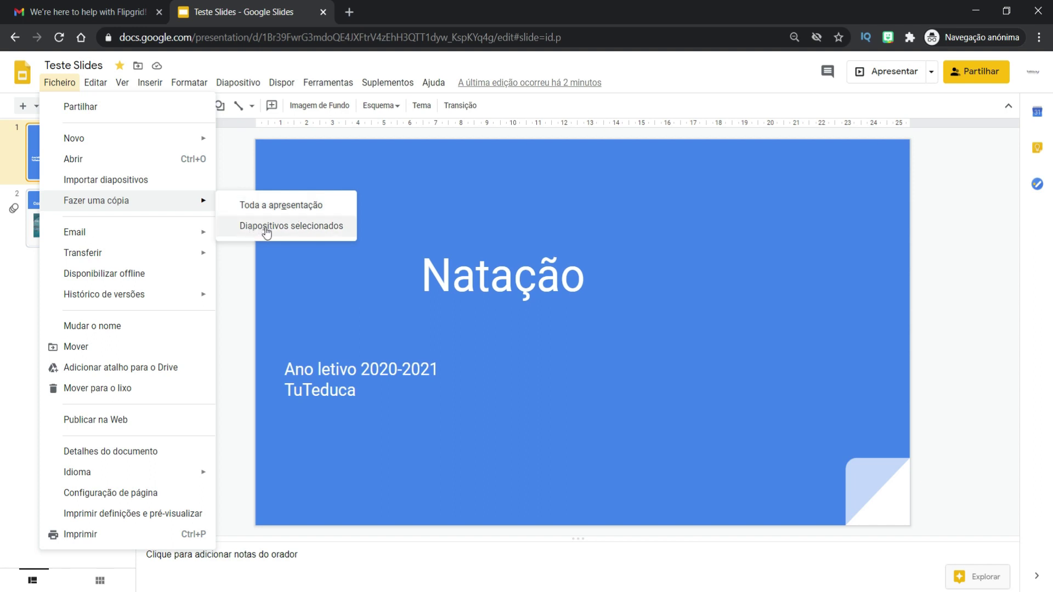
left_click(322, 234)
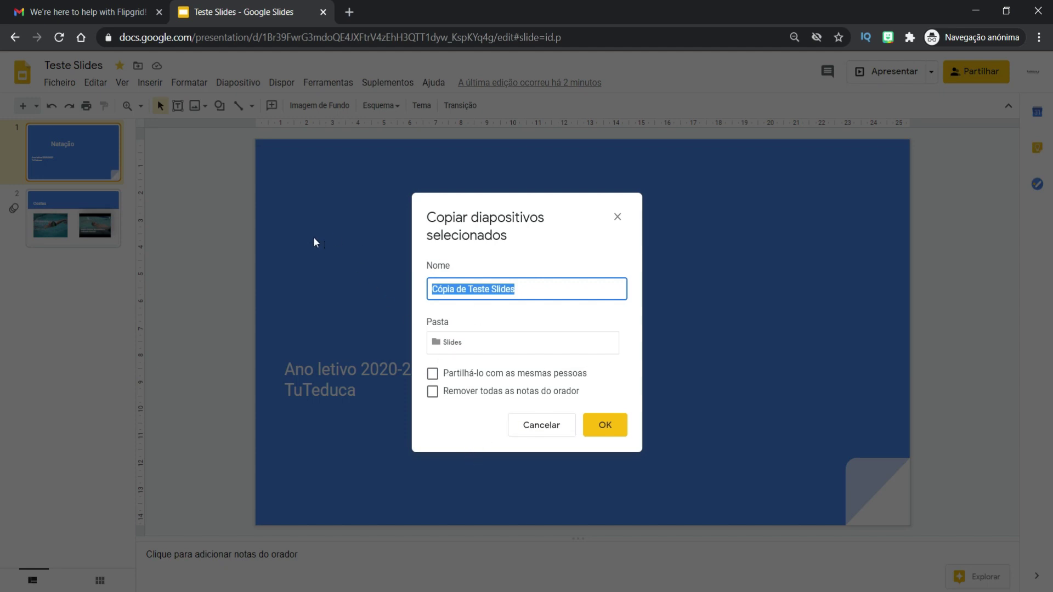
left_click(617, 217)
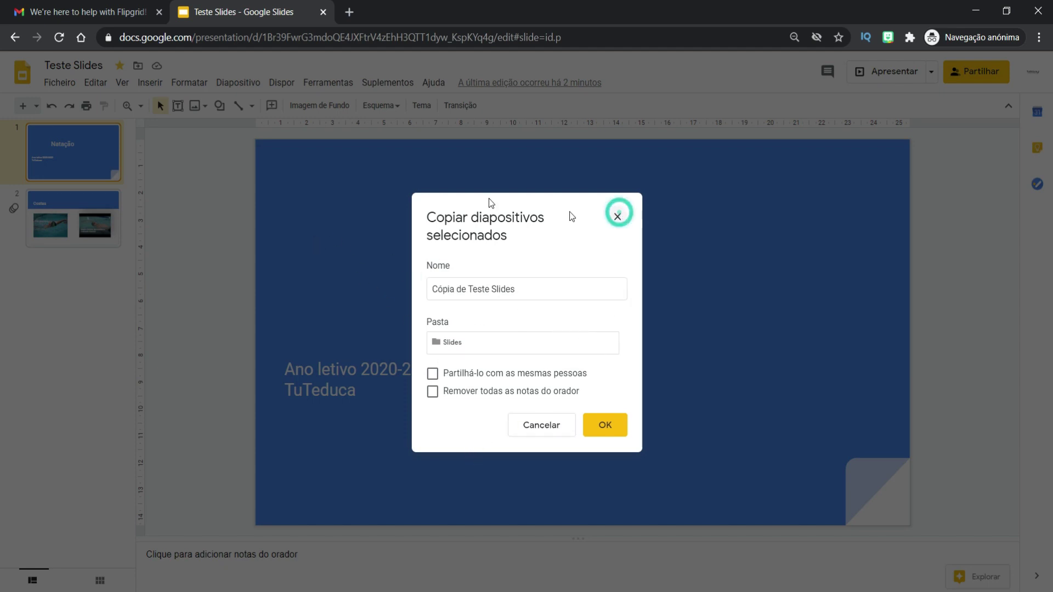
left_click(60, 82)
mouse_move(75, 232)
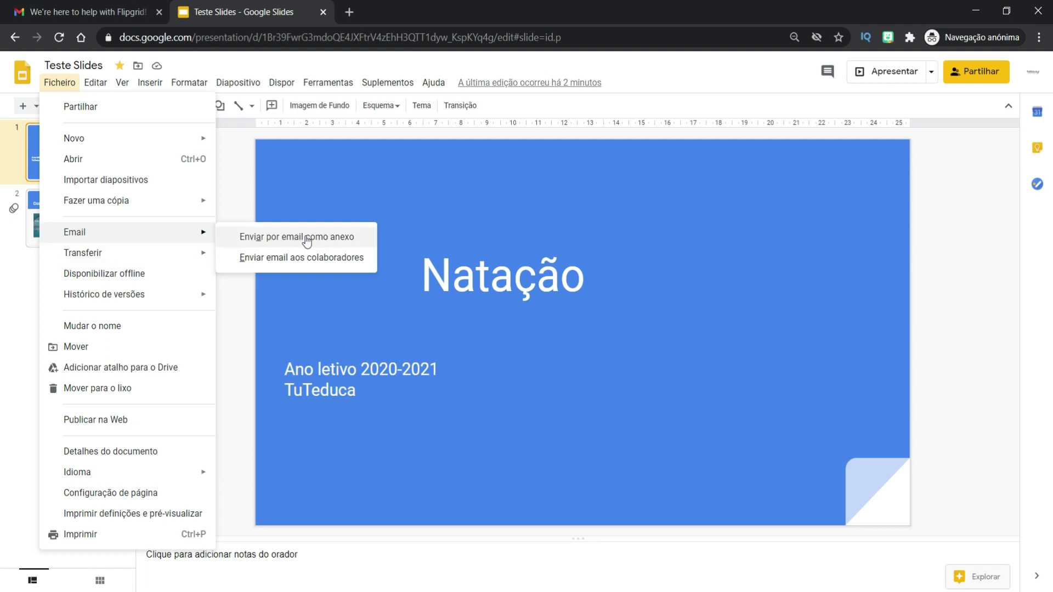
left_click(324, 259)
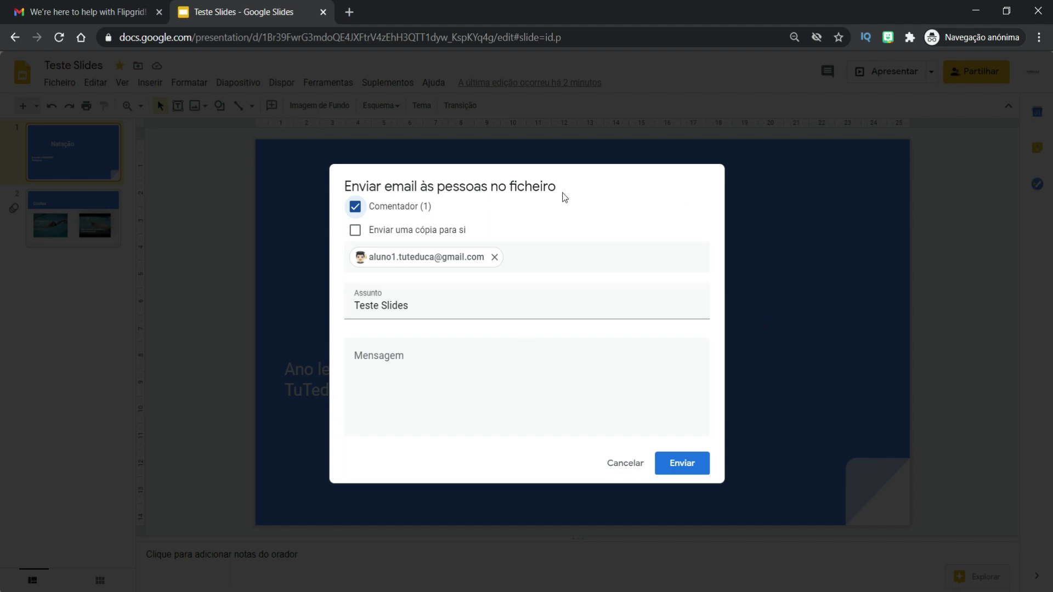
left_click(629, 463)
left_click(59, 82)
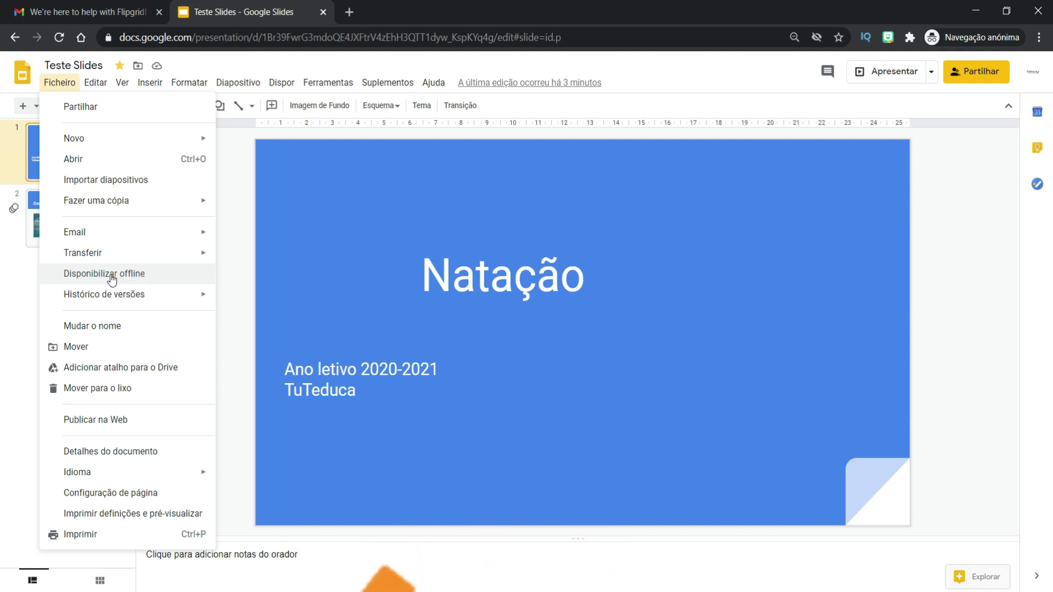
left_click(158, 278)
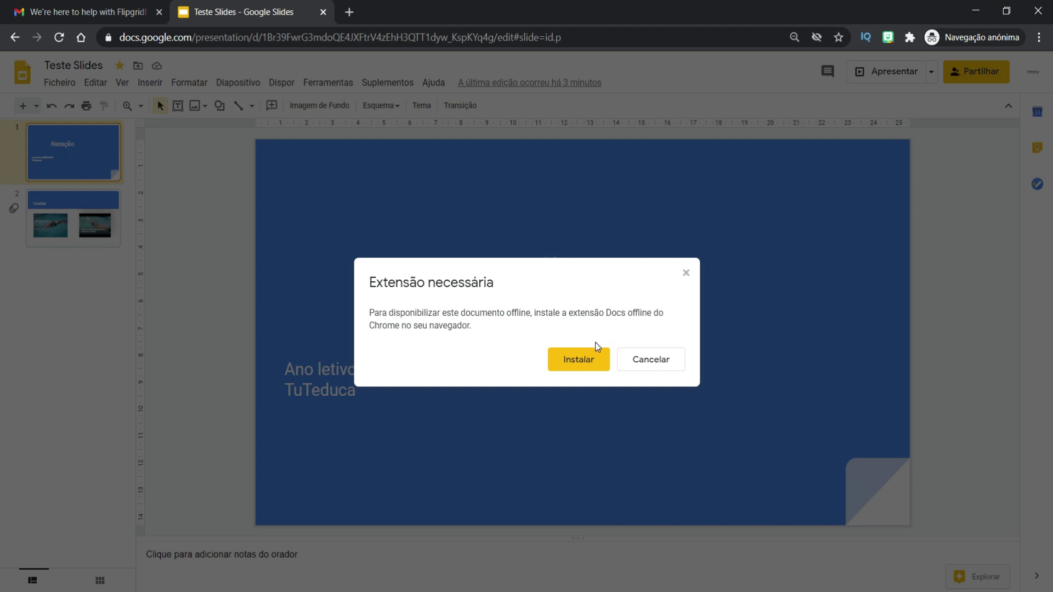
left_click(583, 359)
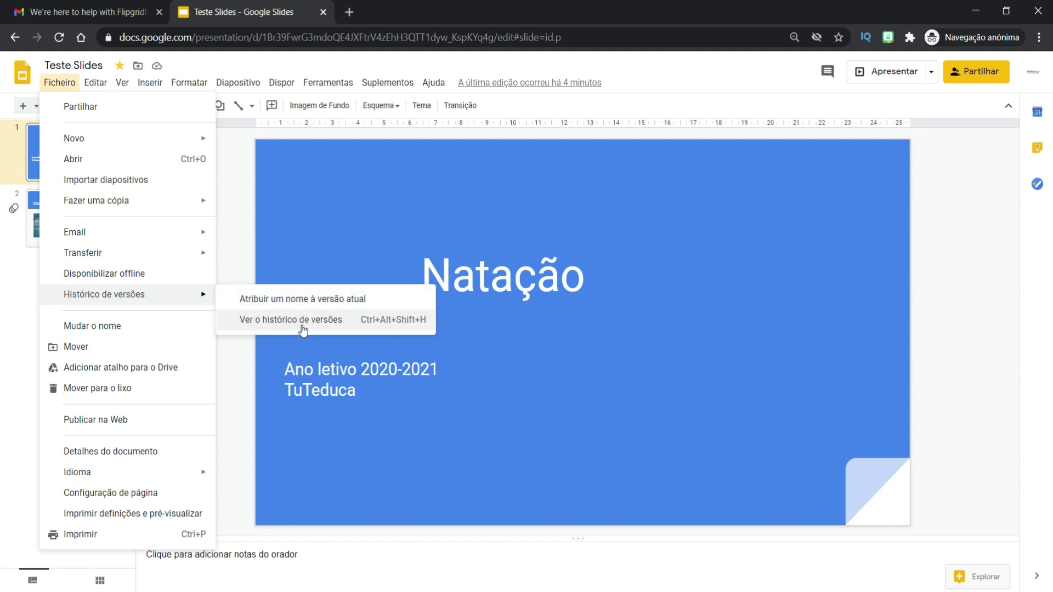
left_click(325, 323)
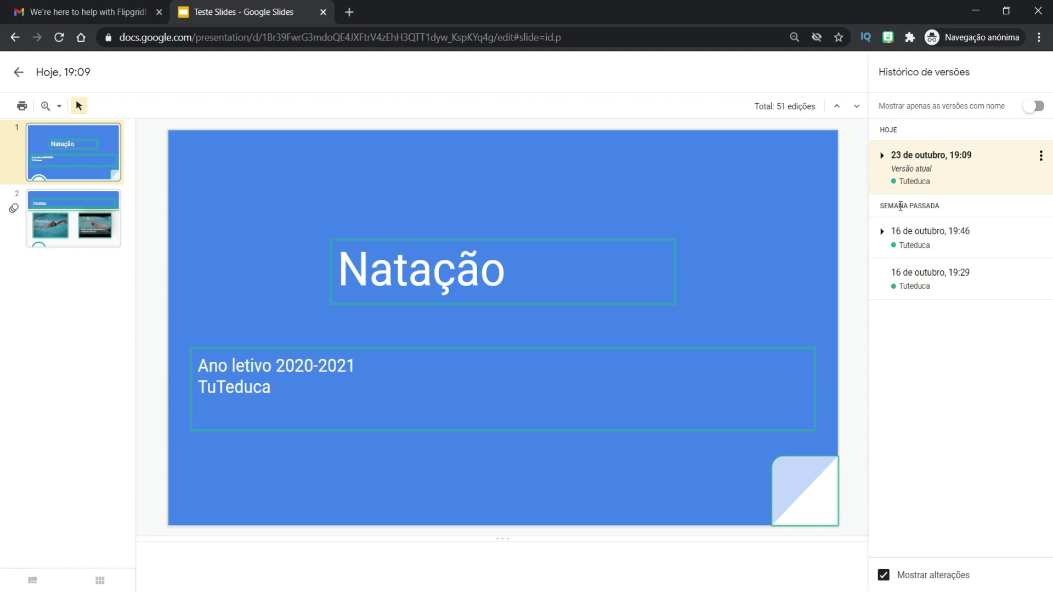
left_click(913, 276)
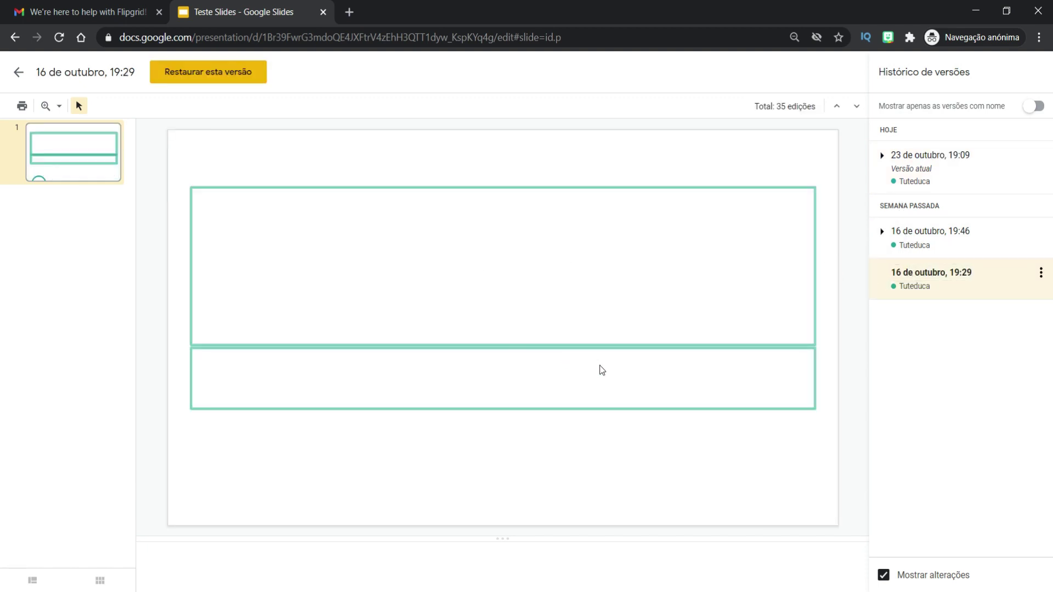
left_click(902, 242)
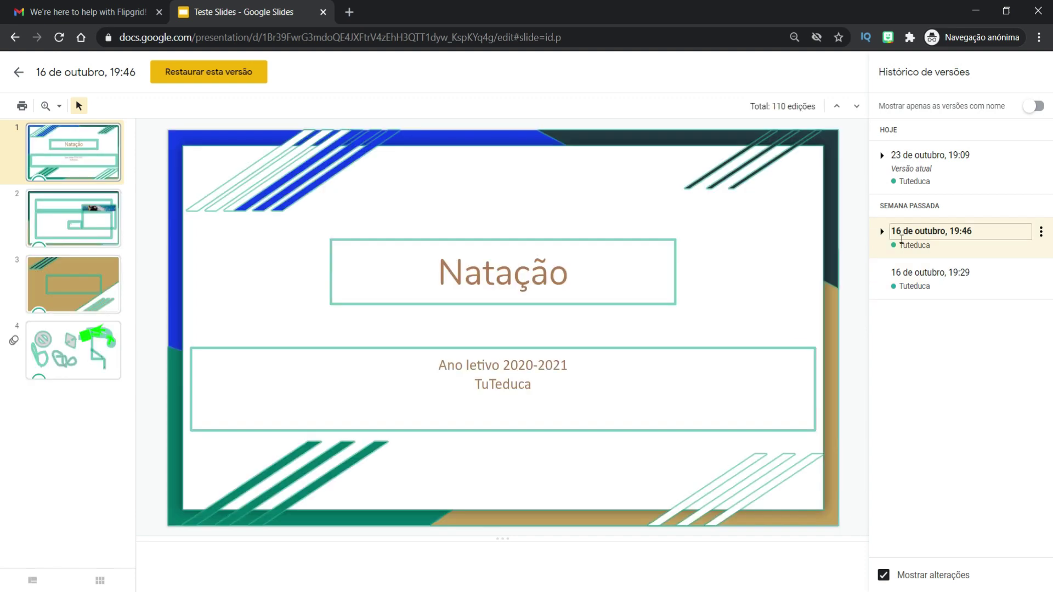
left_click(919, 169)
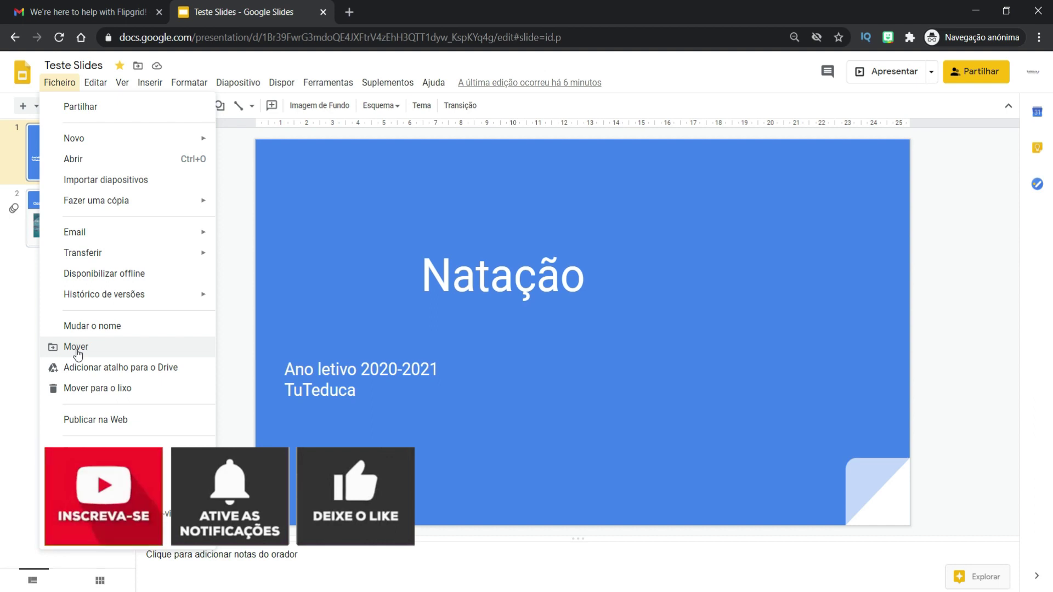
Cancel moving the presentation to a folder, then open the Publish to the web options.
left_click(77, 347)
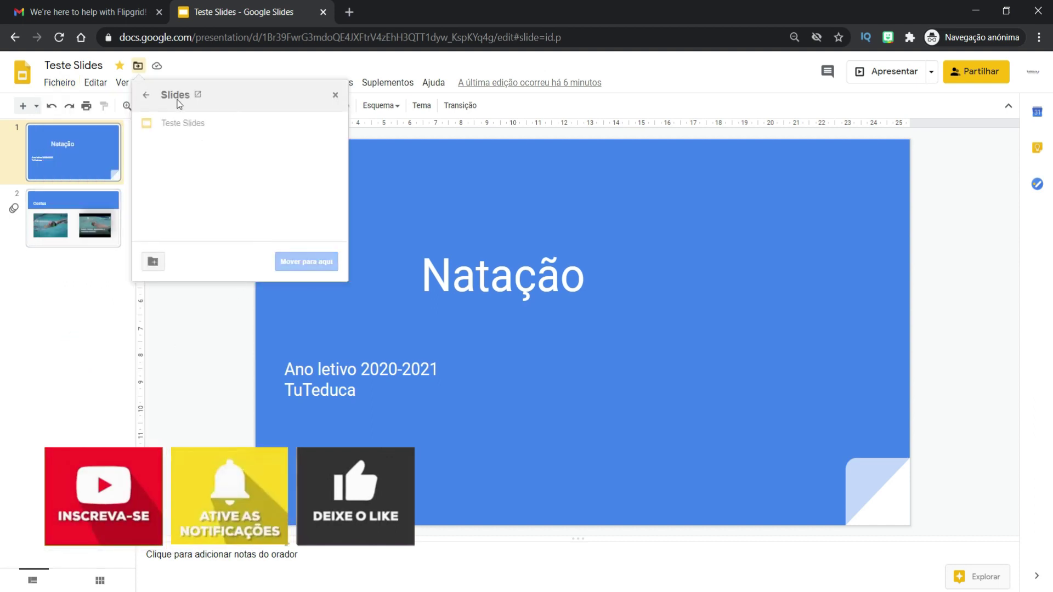
left_click(335, 95)
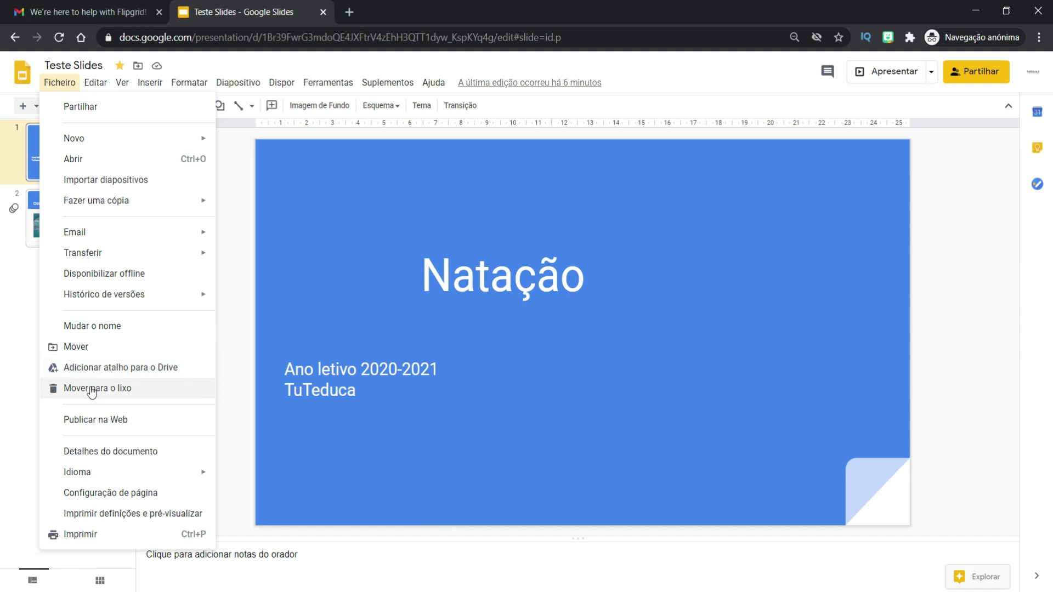
left_click(104, 421)
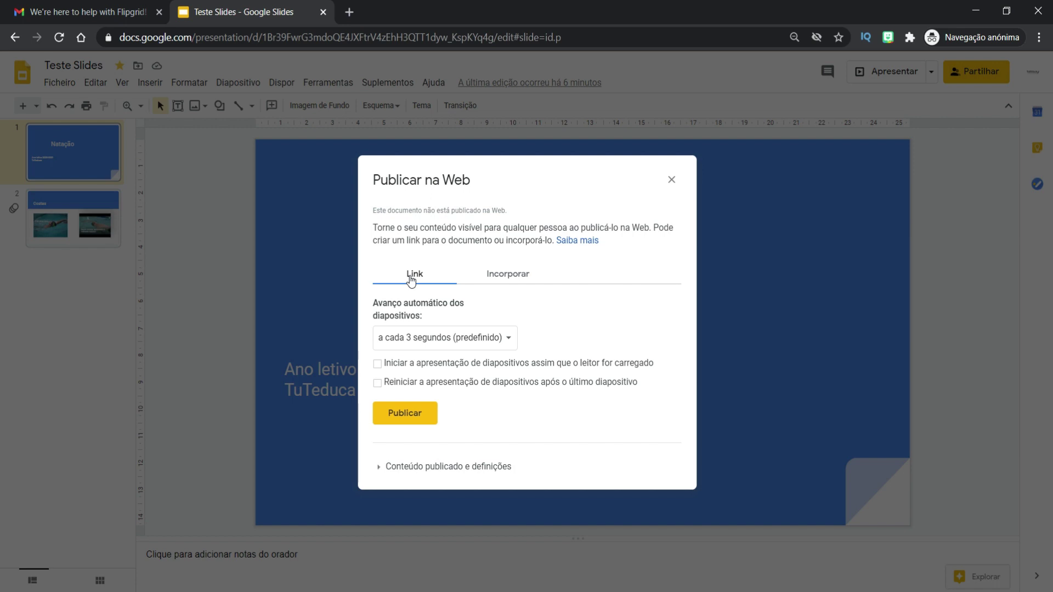
Review the Embed tab, close publishing, then view and close the document details.
left_click(509, 277)
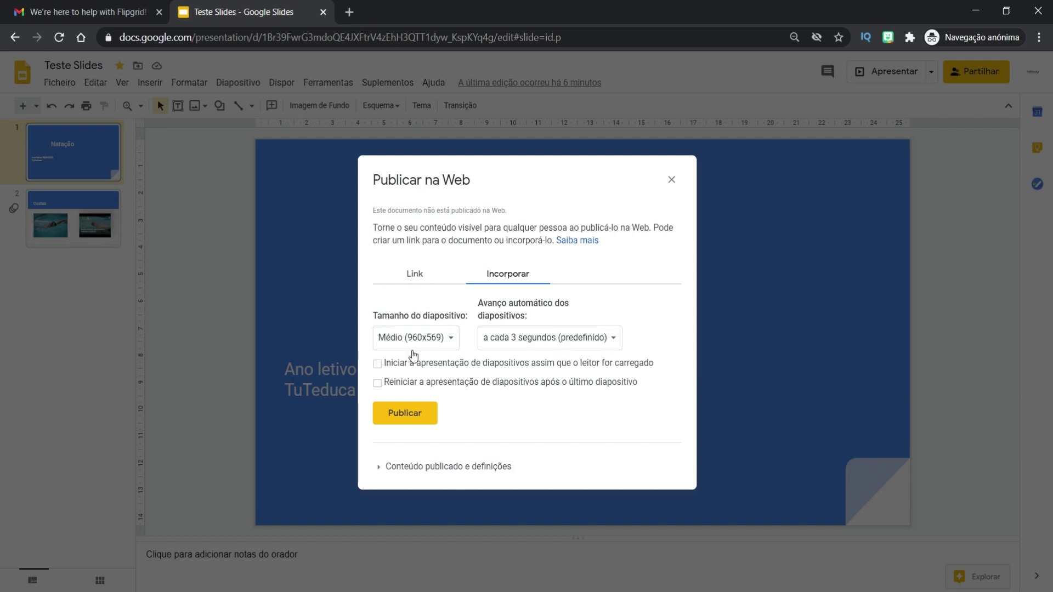
left_click(671, 179)
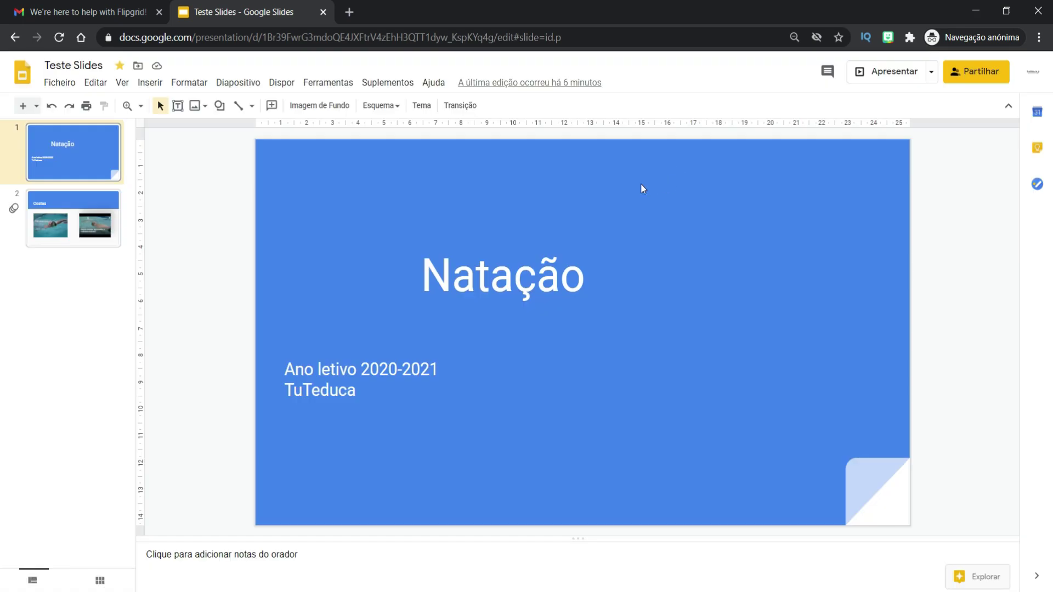
left_click(59, 82)
left_click(115, 446)
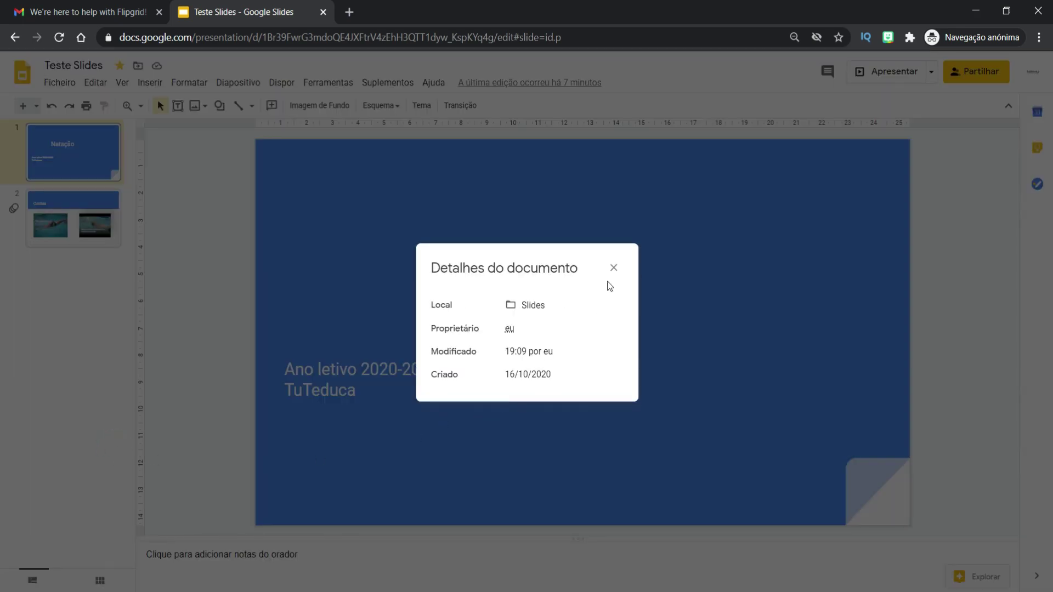
left_click(614, 267)
mouse_move(77, 472)
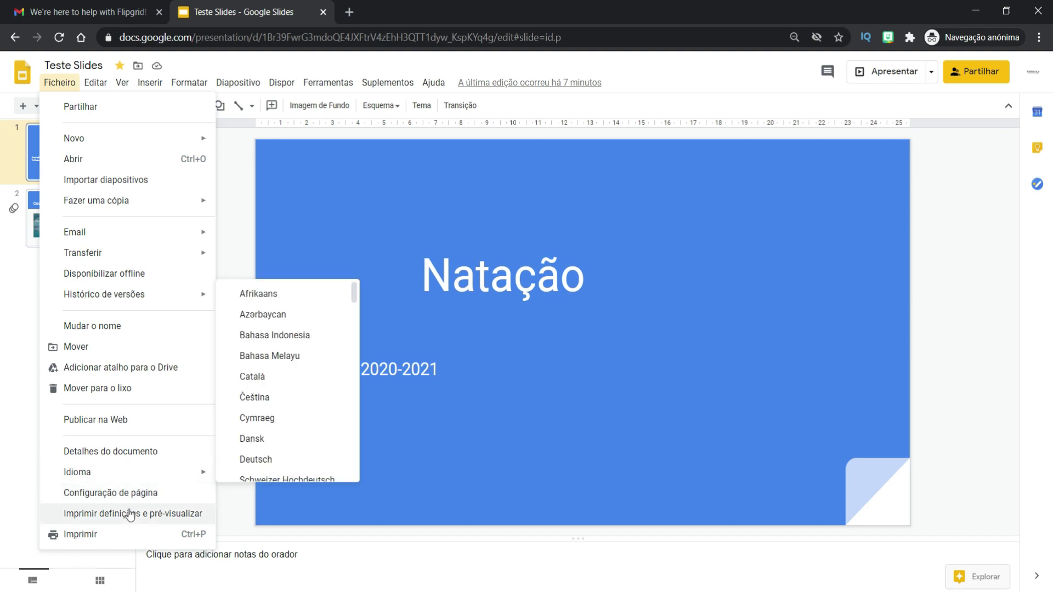
Open the print preview and view the '1 slide with notes' layout.
left_click(130, 519)
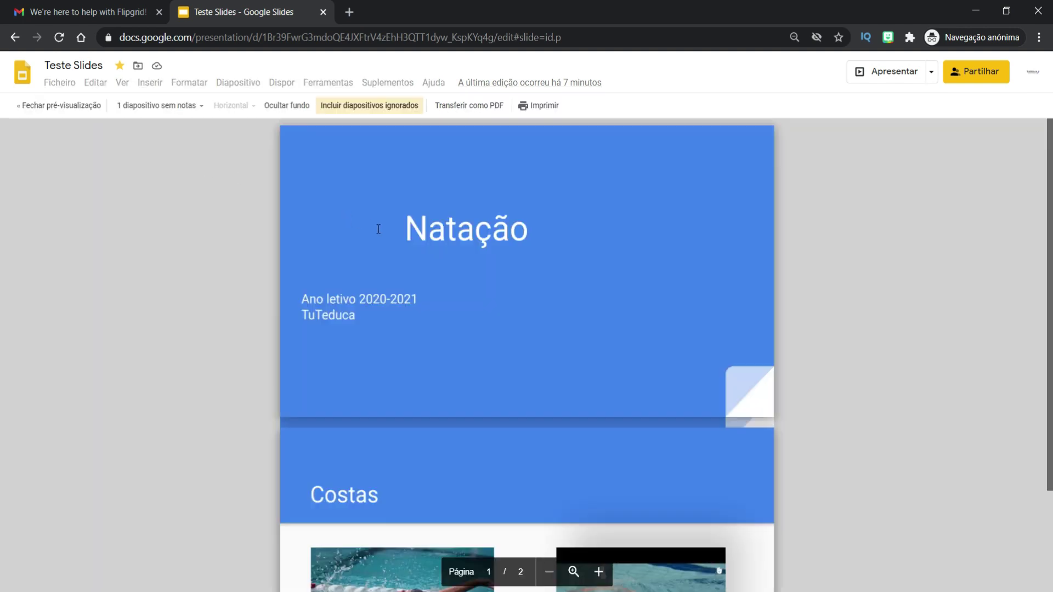
left_click(193, 108)
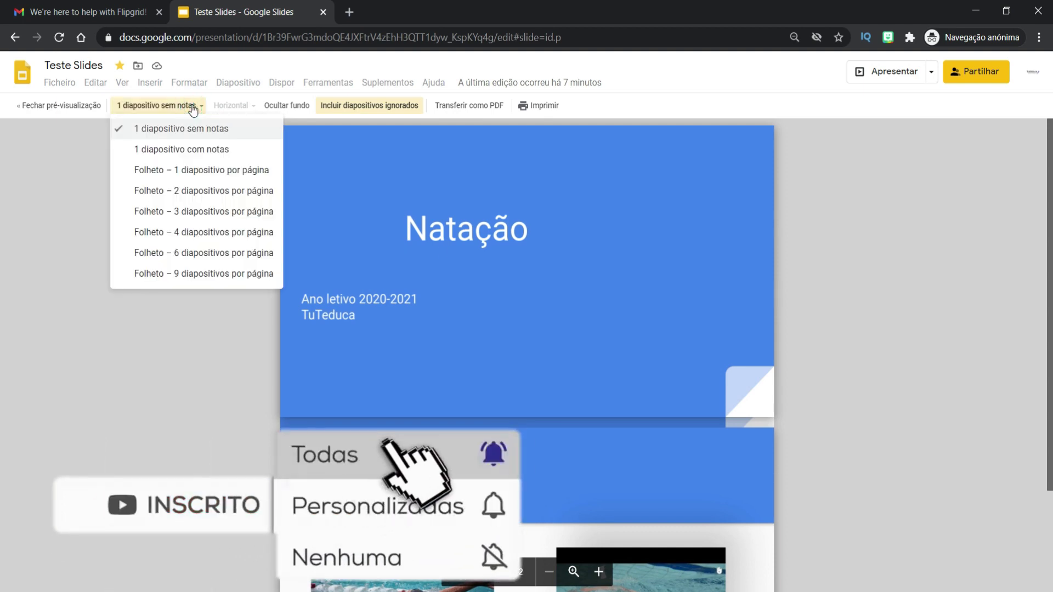
left_click(185, 150)
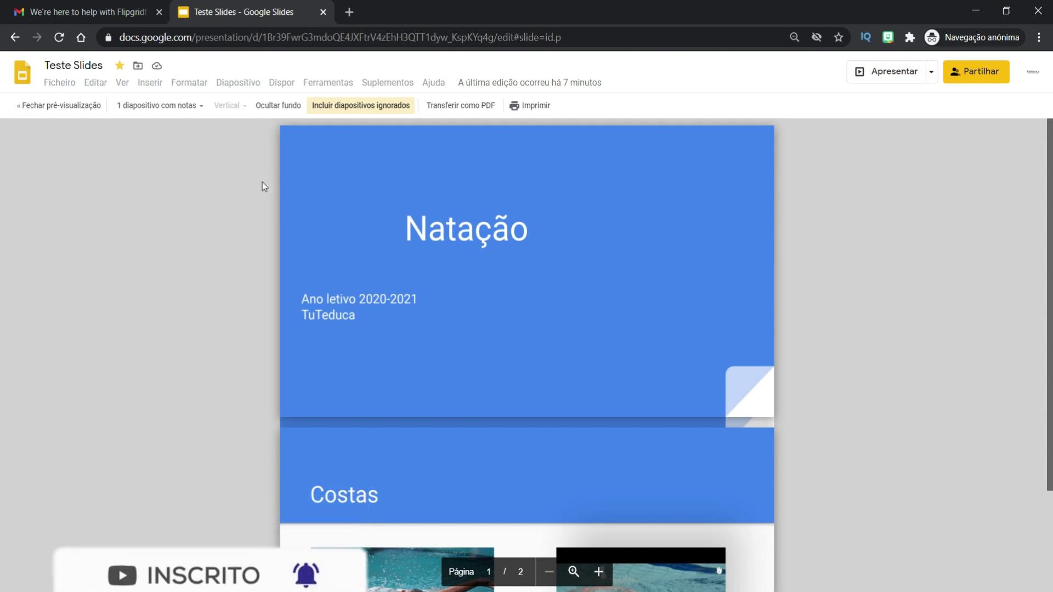
scroll(570, 455, "down", 3)
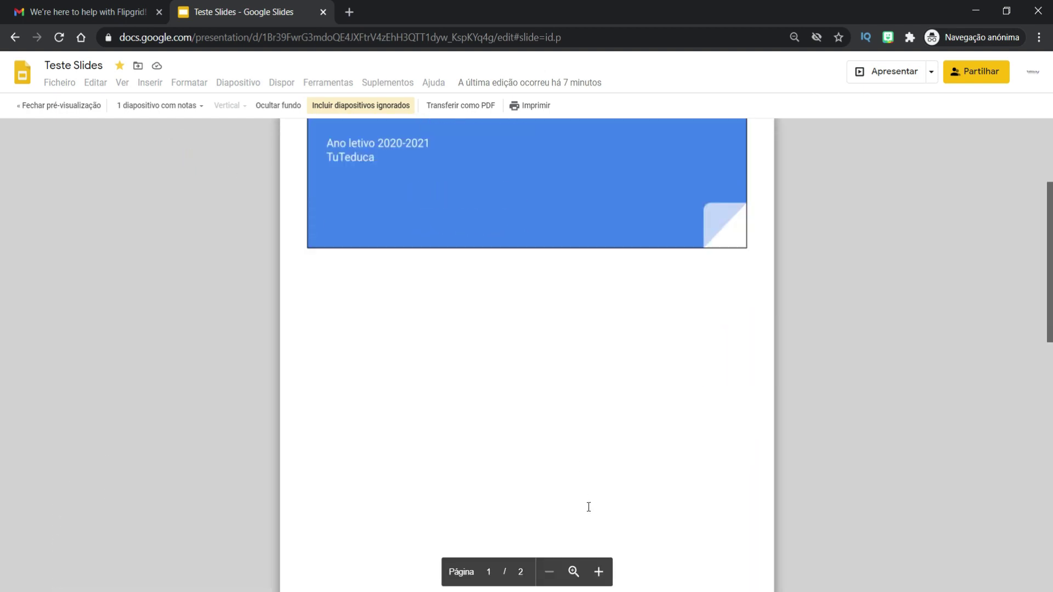
scroll(570, 482, "down", 2)
scroll(555, 462, "down", 5)
scroll(556, 462, "down", 4)
scroll(512, 406, "up", 5)
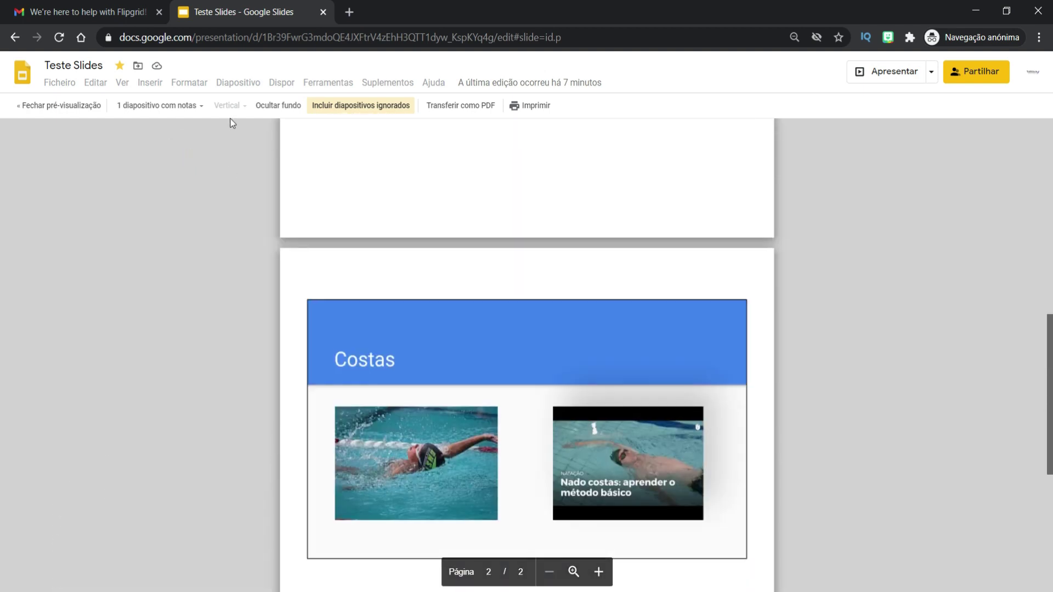
Switch to the 3-slides-per-page handout, download it as PDF, and close the preview.
left_click(175, 106)
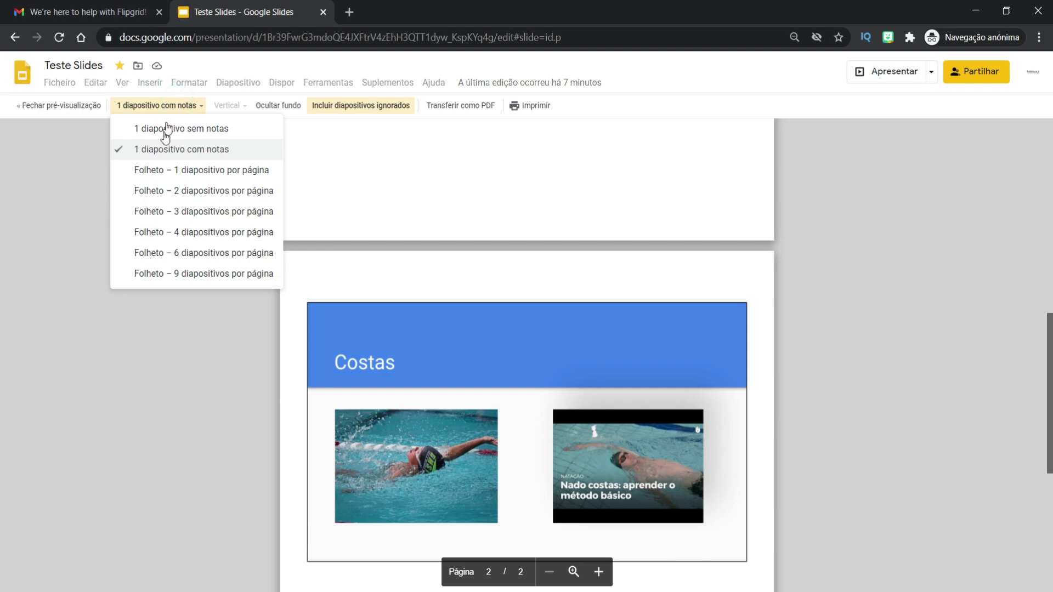
left_click(164, 212)
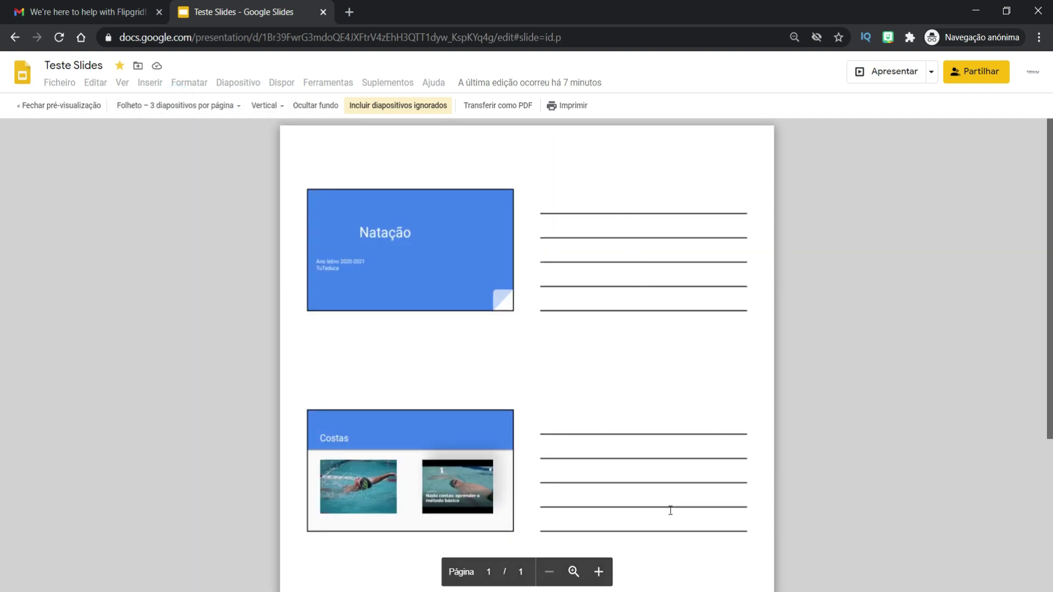
scroll(658, 477, "down", 3)
scroll(570, 312, "up", 3)
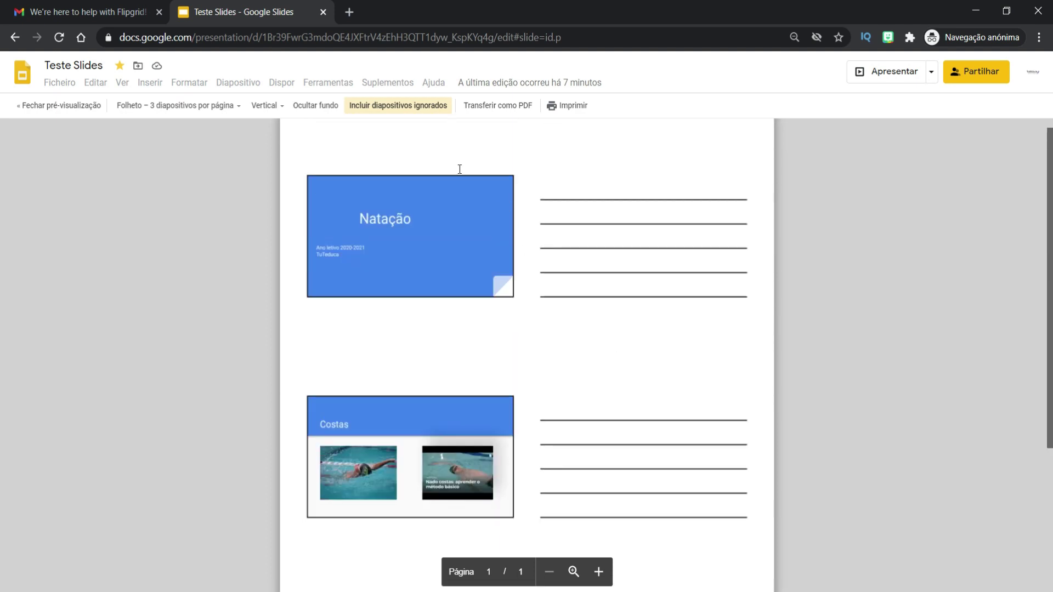
scroll(680, 367, "up", 1)
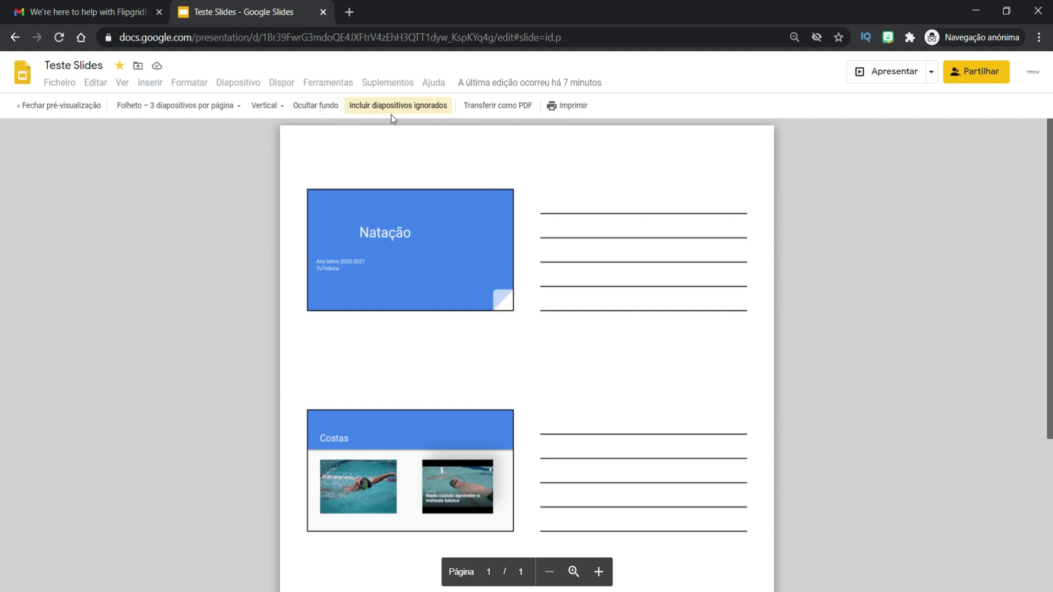
left_click(494, 110)
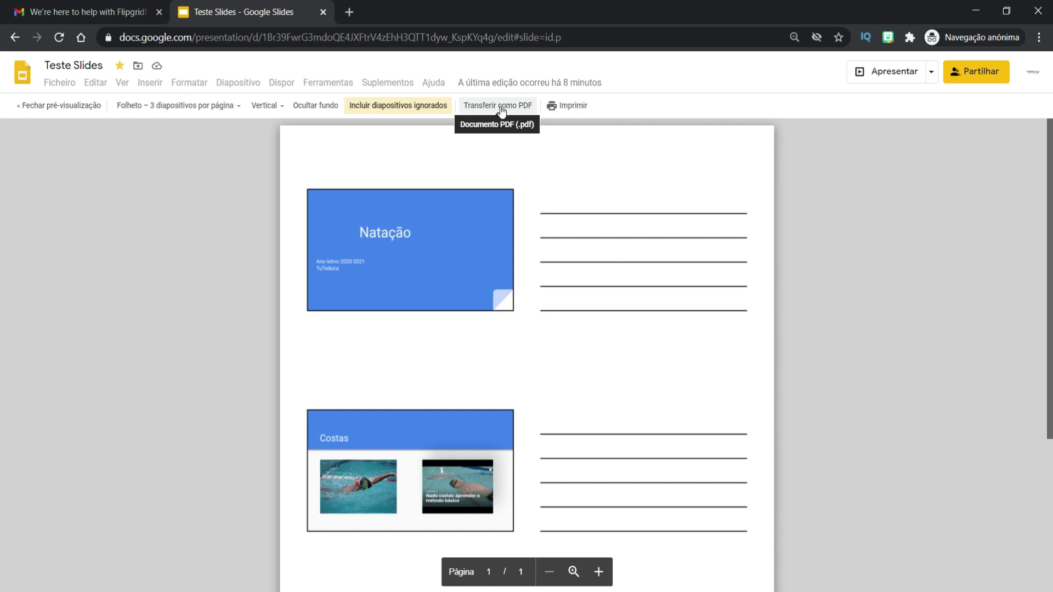
left_click(61, 109)
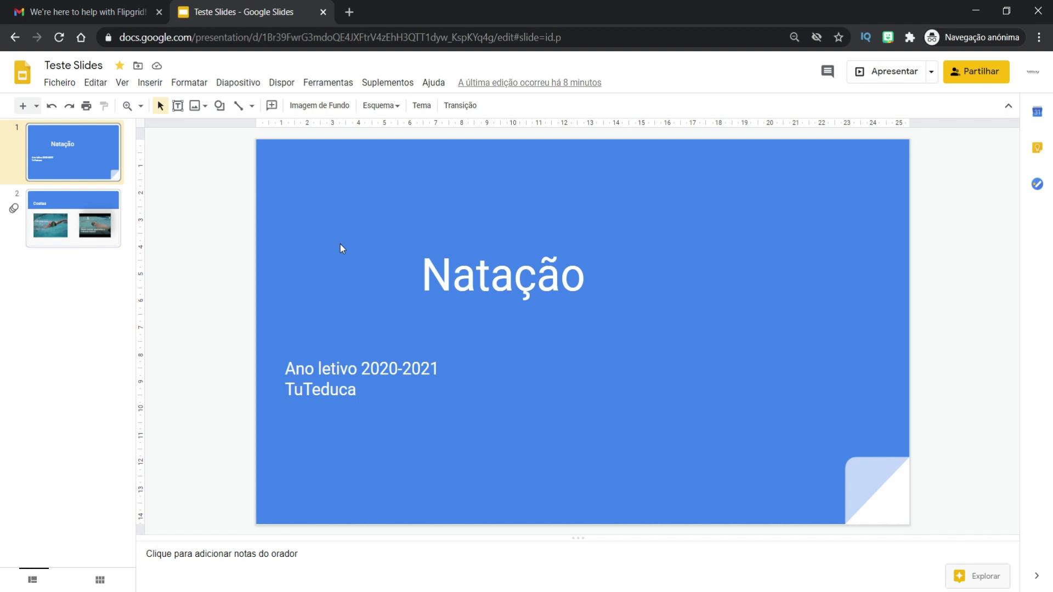
Show the File (Ficheiro) menu over the Natação title slide.
left_click(59, 83)
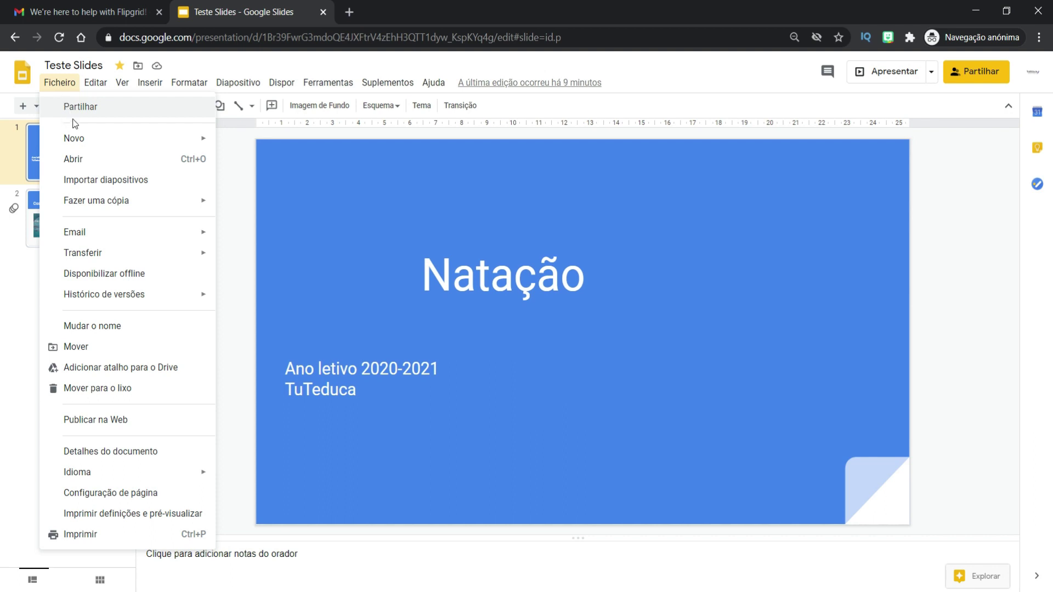